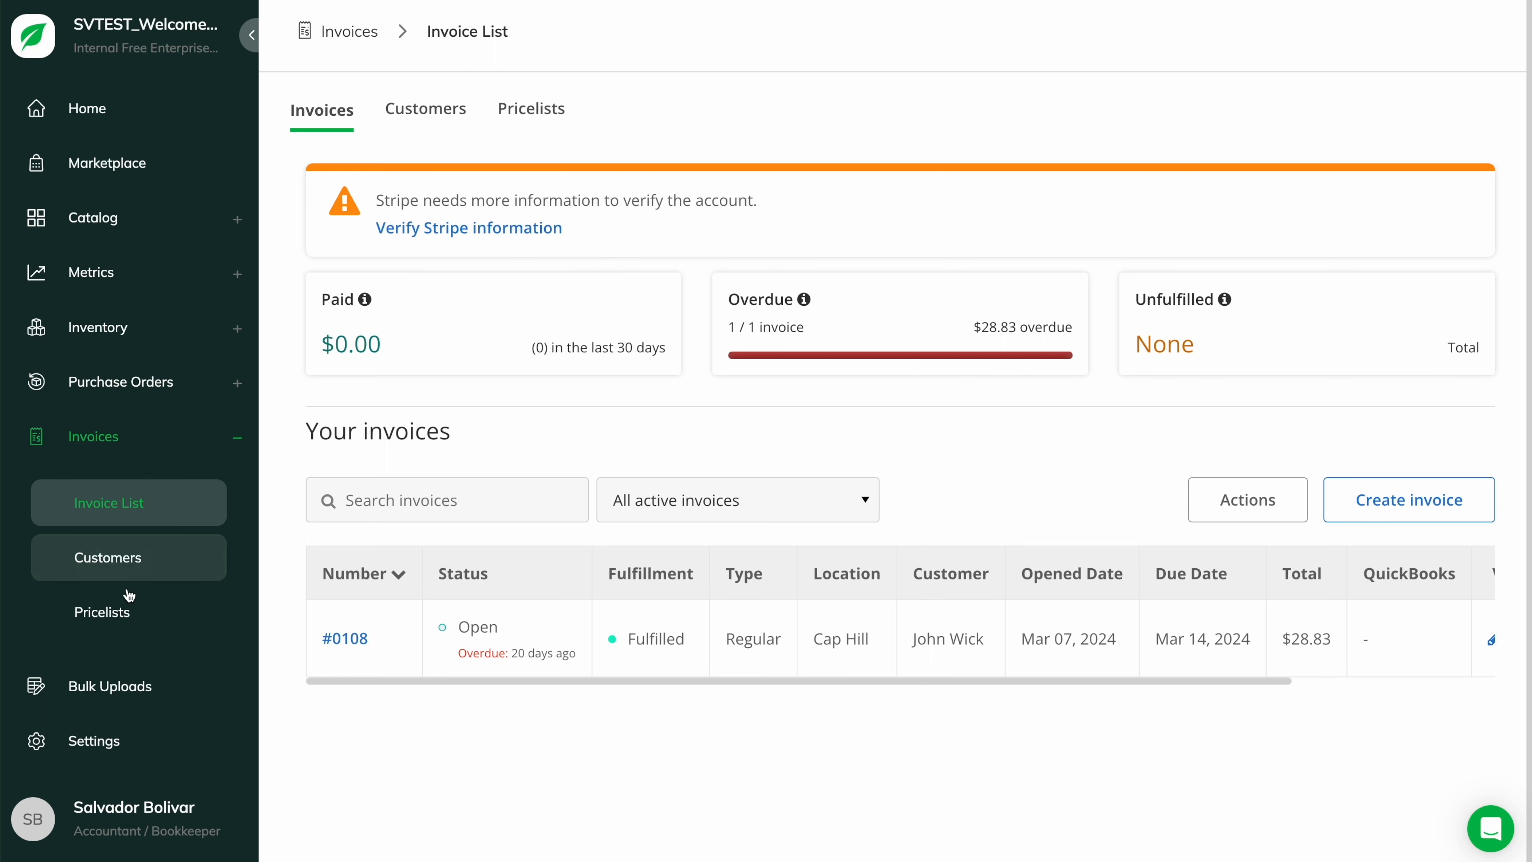
- Start a new customer record and fill in the customer's full name and contact name
{"action": "left_click", "coordinate": [106, 560]}
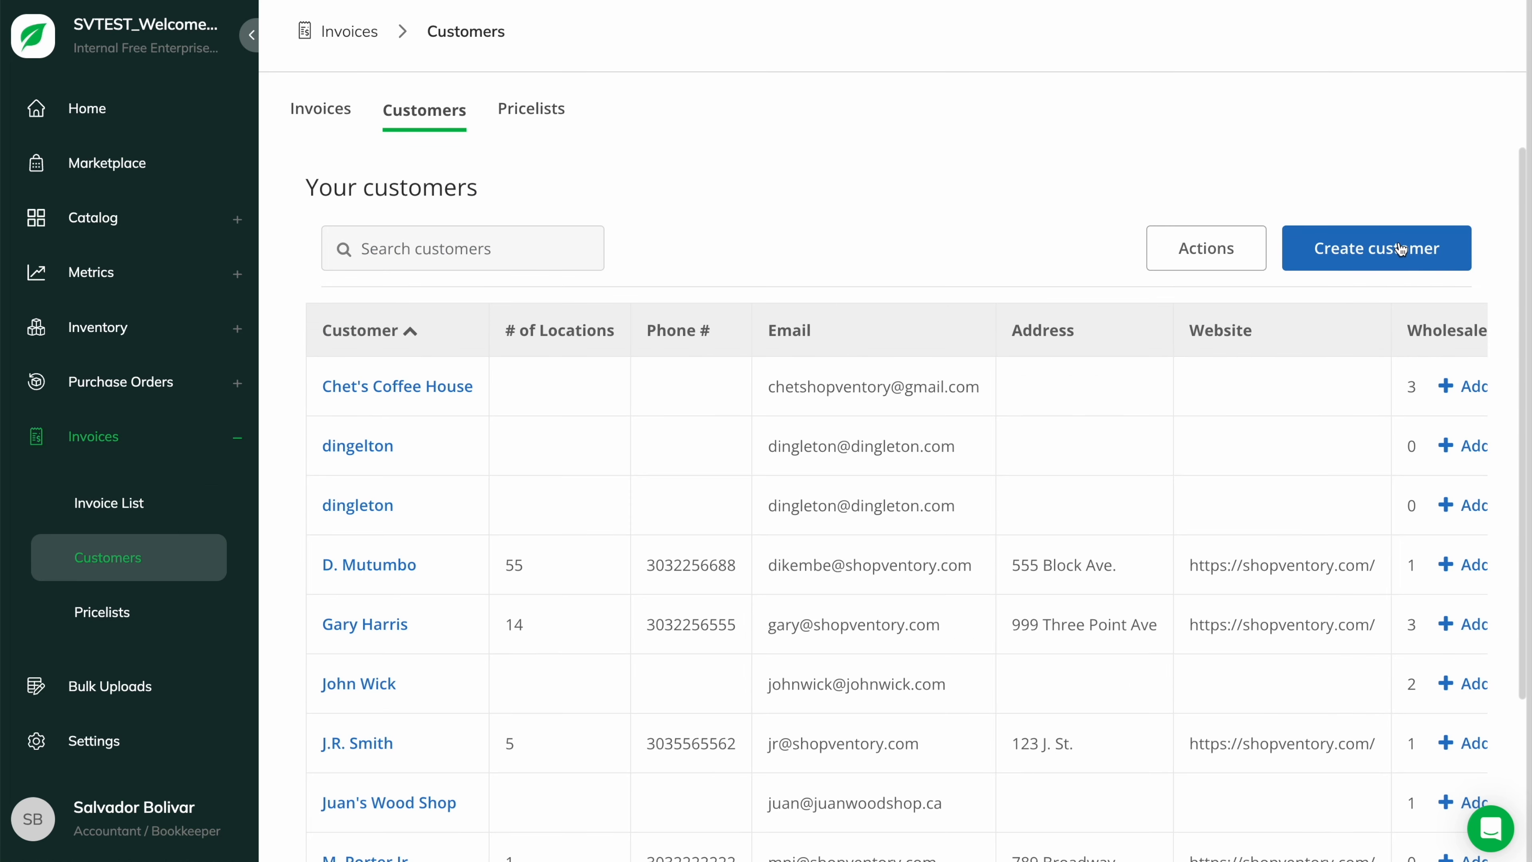
{"action": "left_click", "coordinate": [1314, 238]}
{"action": "left_click", "coordinate": [514, 362]}
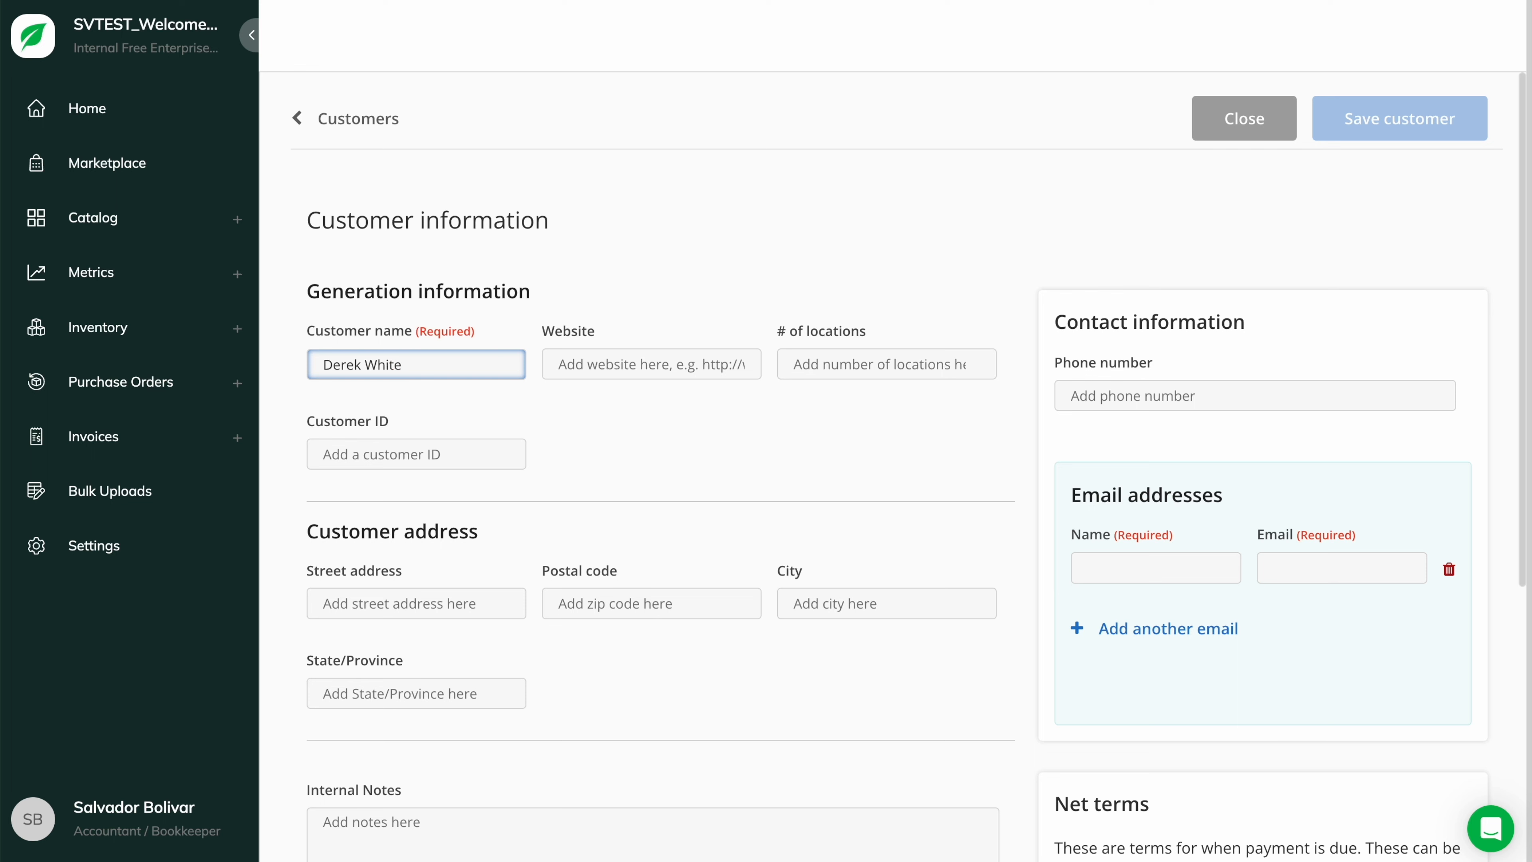
{"action": "left_click", "coordinate": [1201, 564]}
- Add the contact's e-mail address, save the customer, and return to the customer list
{"action": "key", "text": "Tab"}
{"action": "left_click", "coordinate": [1474, 202]}
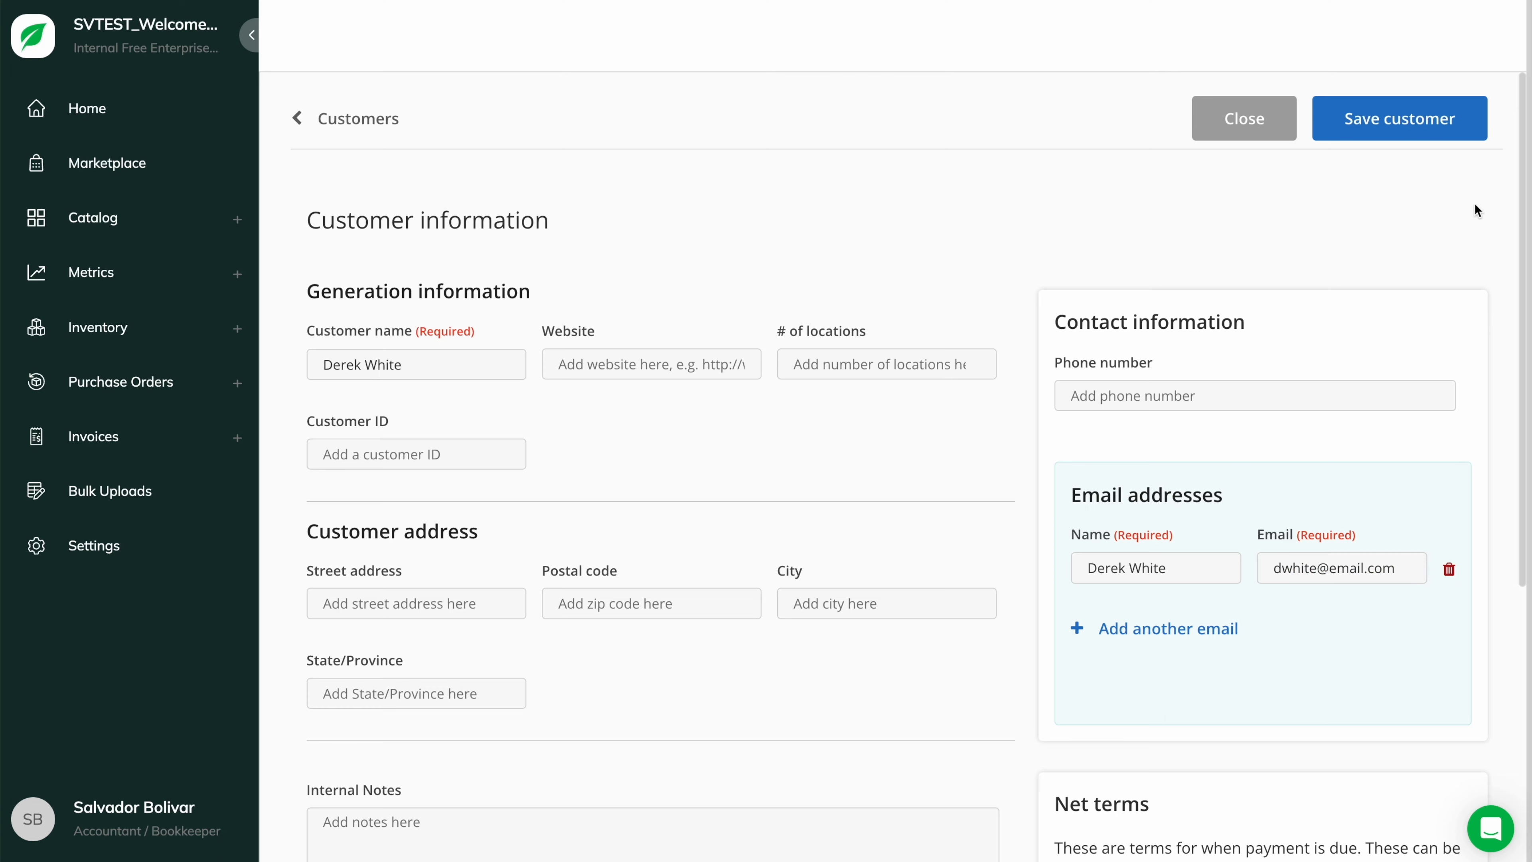
{"action": "left_click", "coordinate": [1407, 119]}
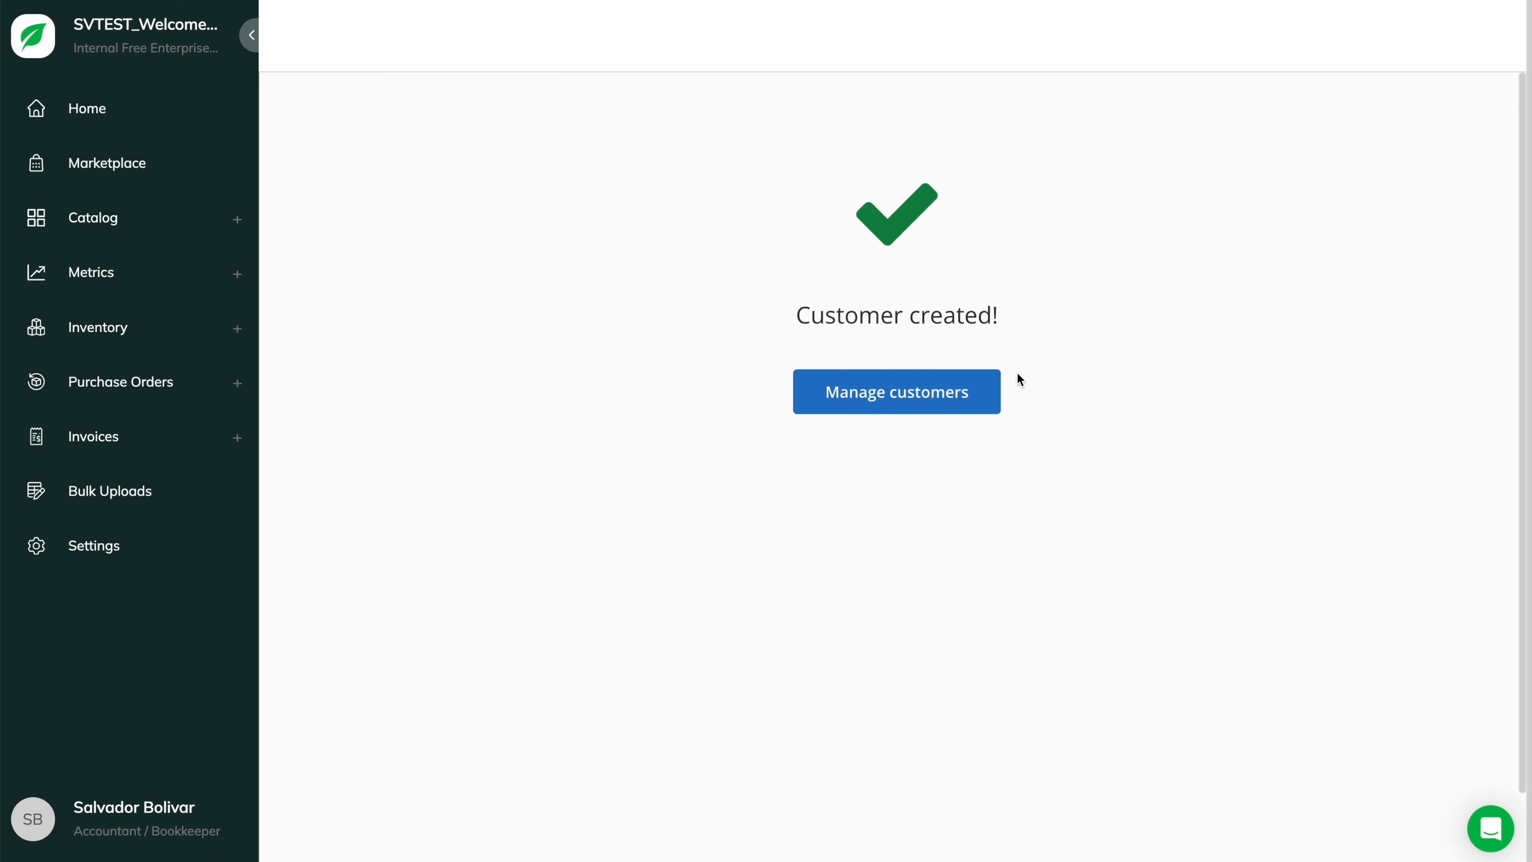
{"action": "left_click", "coordinate": [945, 384]}
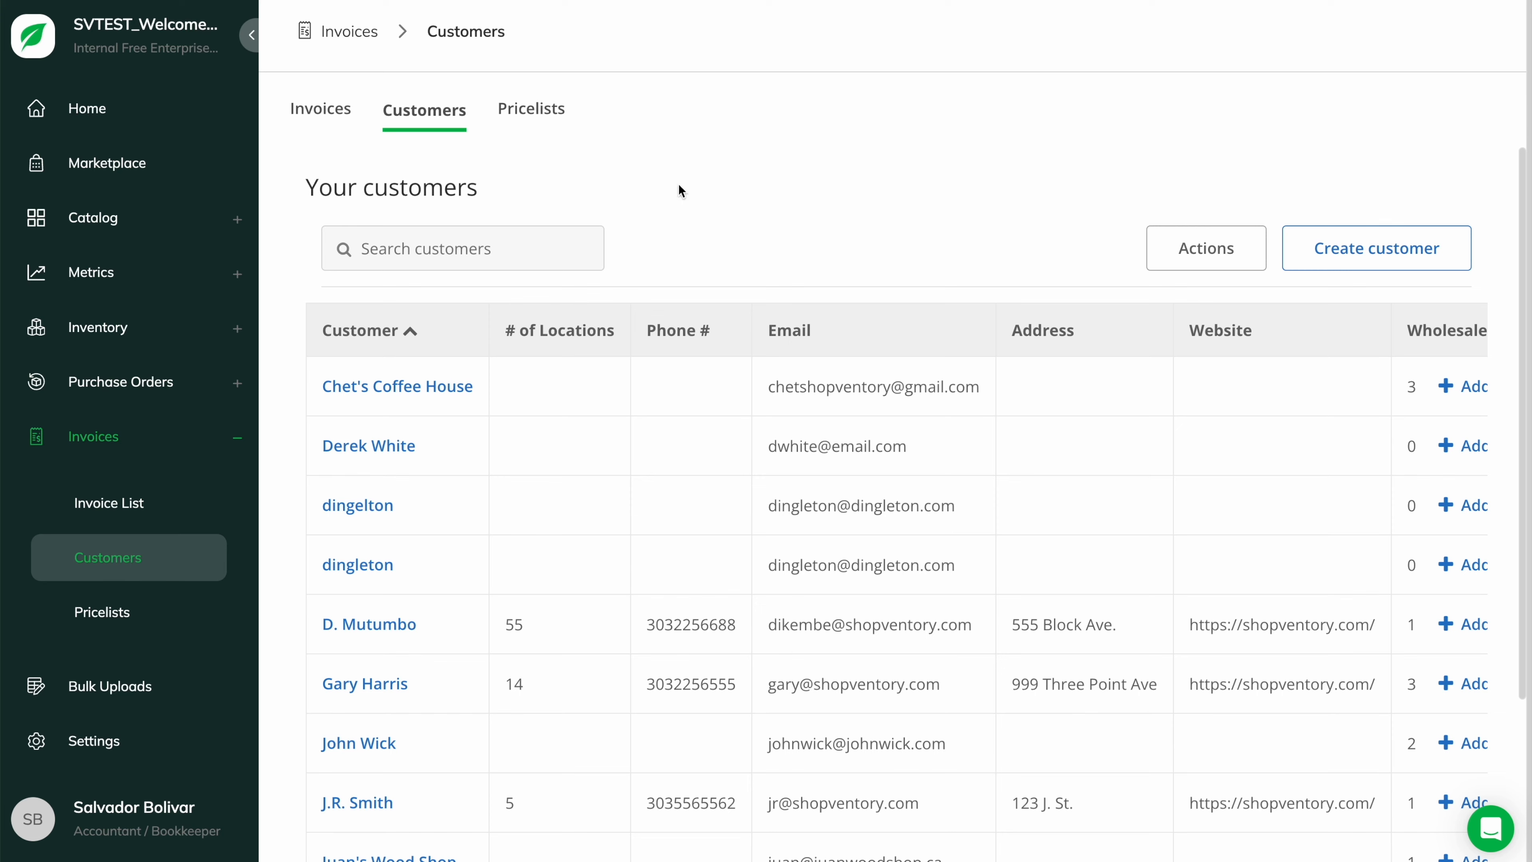
- Start a new invoice with a due date of April 18, 2024
{"action": "left_click", "coordinate": [316, 121]}
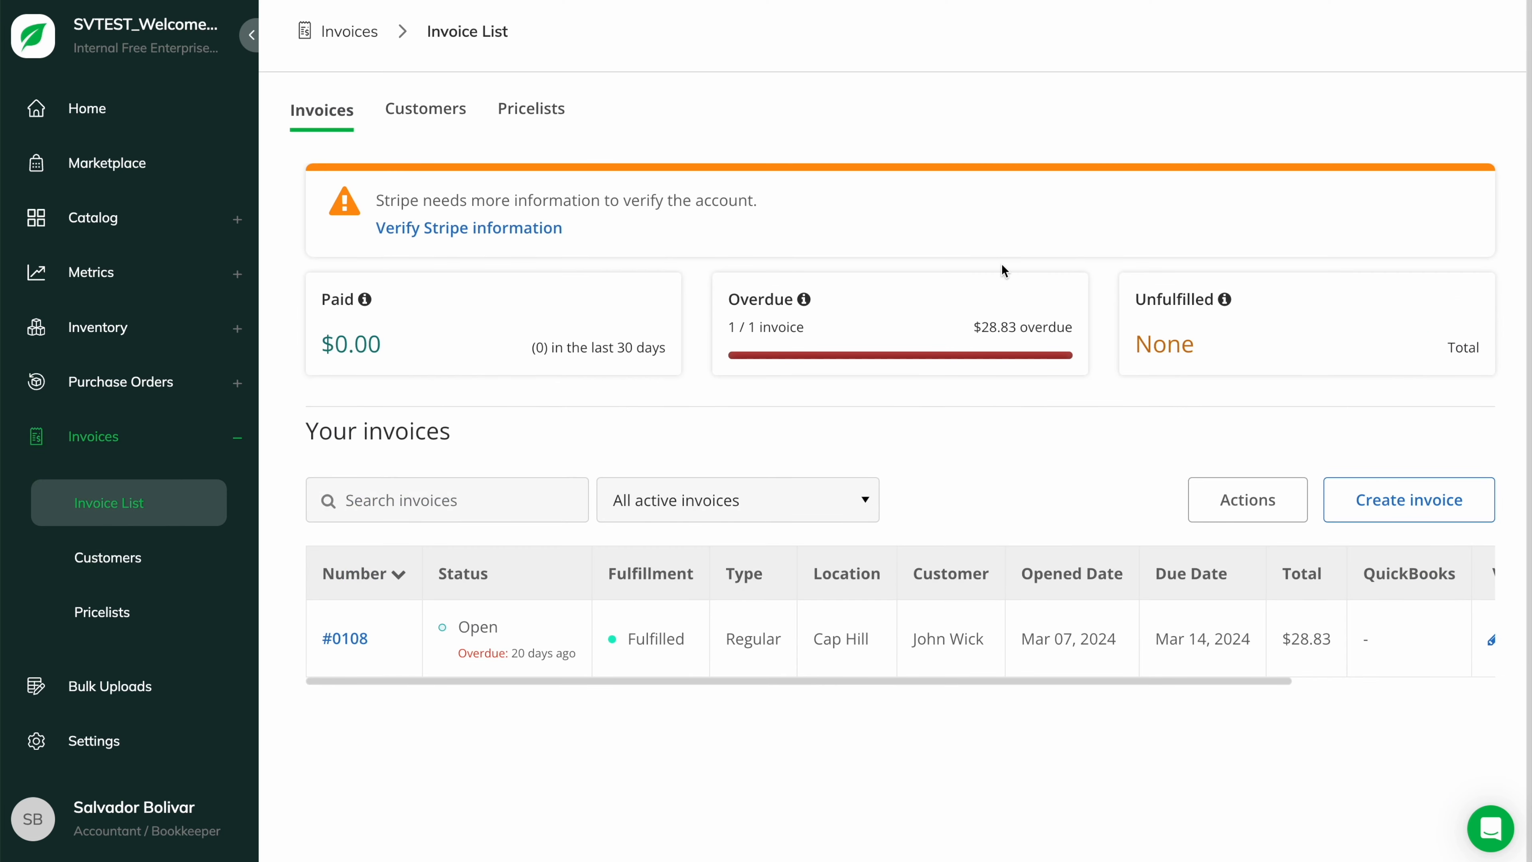
{"action": "left_click", "coordinate": [1388, 507]}
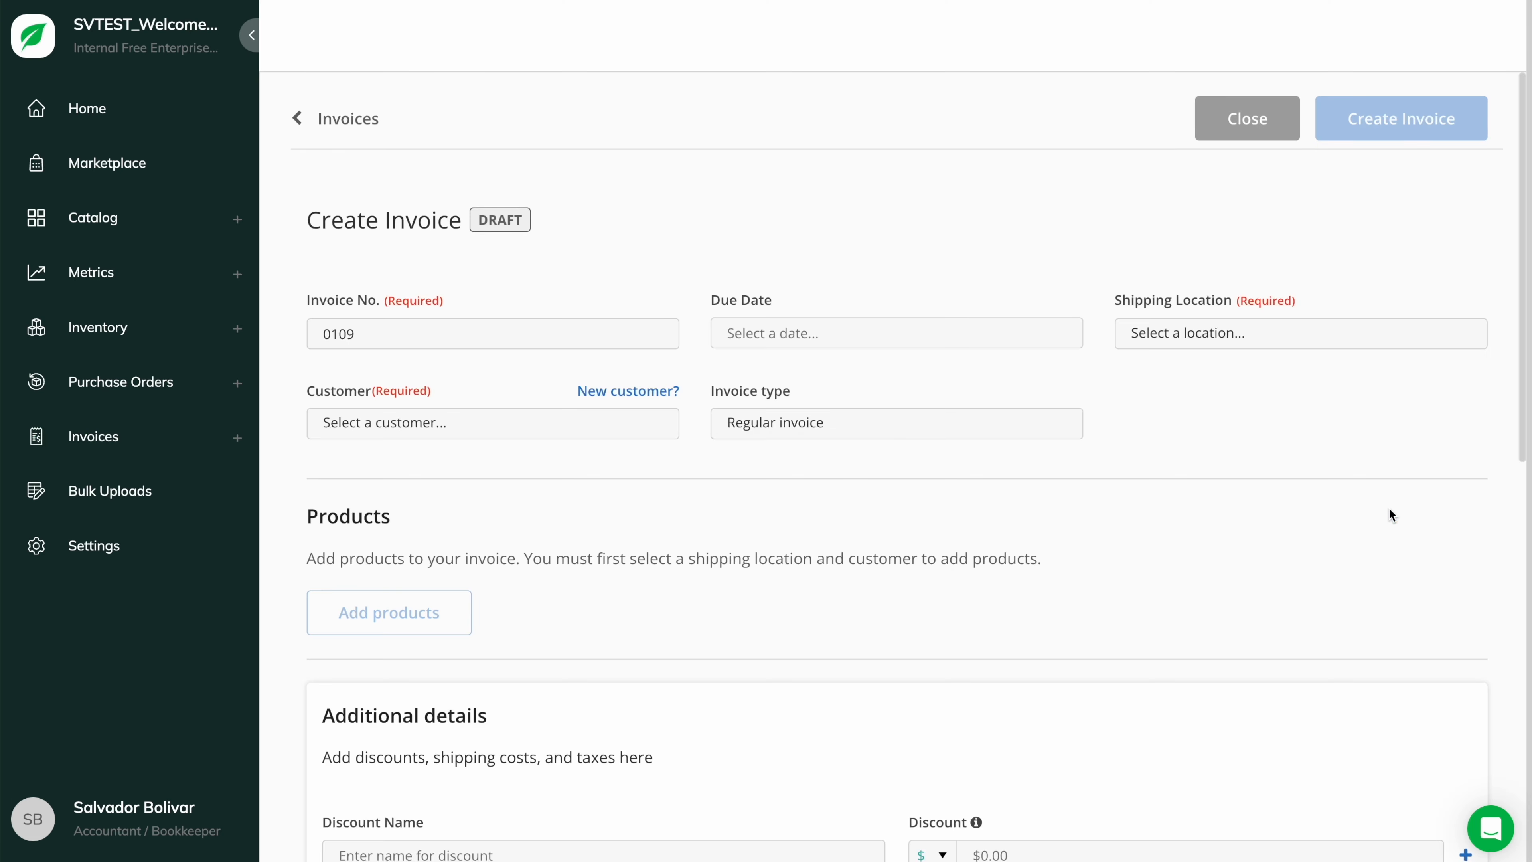
{"action": "left_click", "coordinate": [563, 332]}
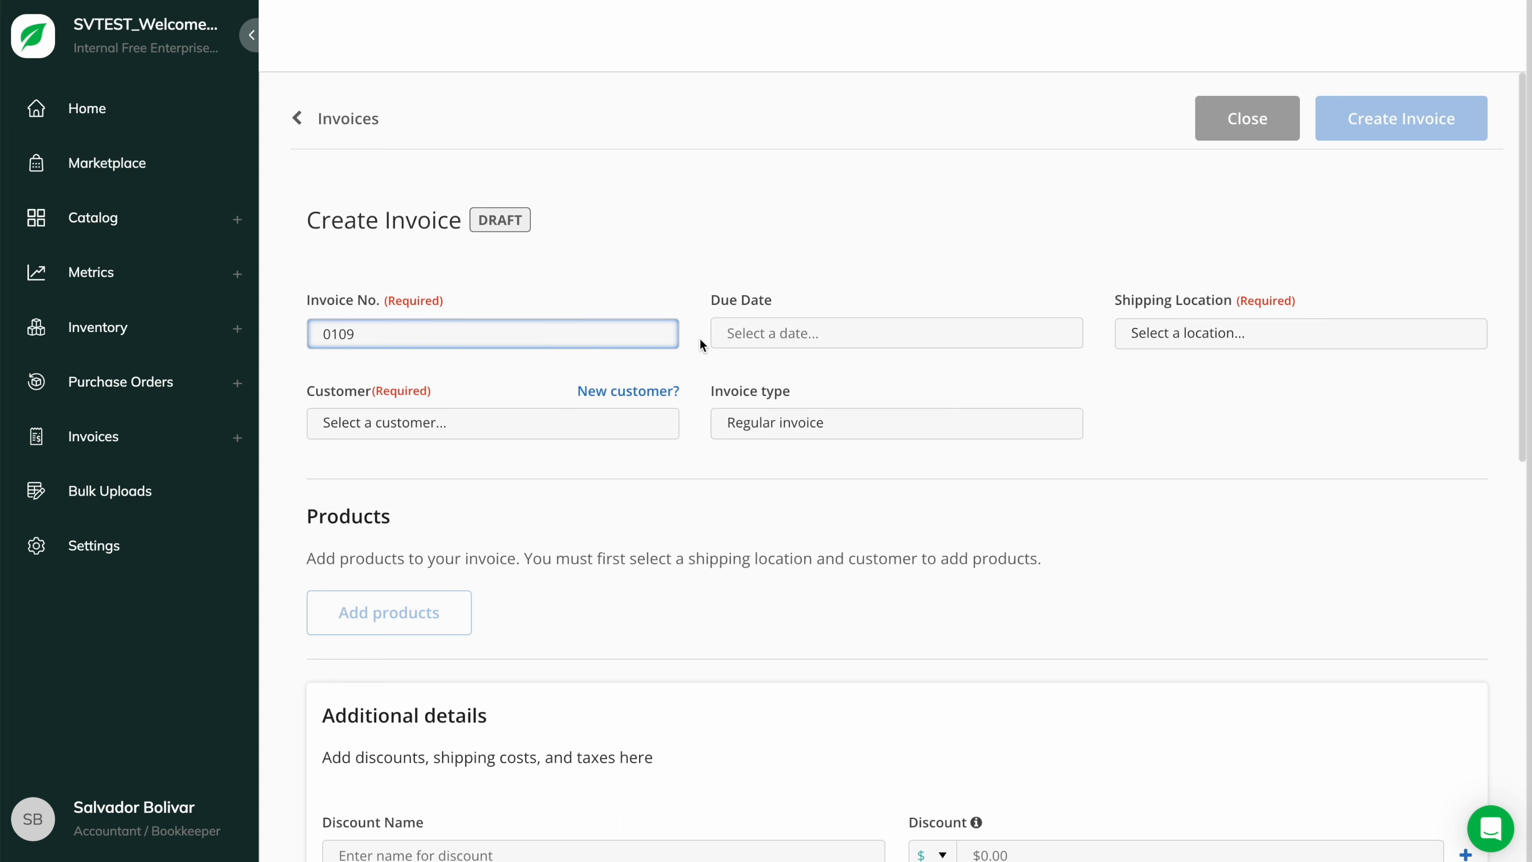
{"action": "left_click", "coordinate": [770, 333]}
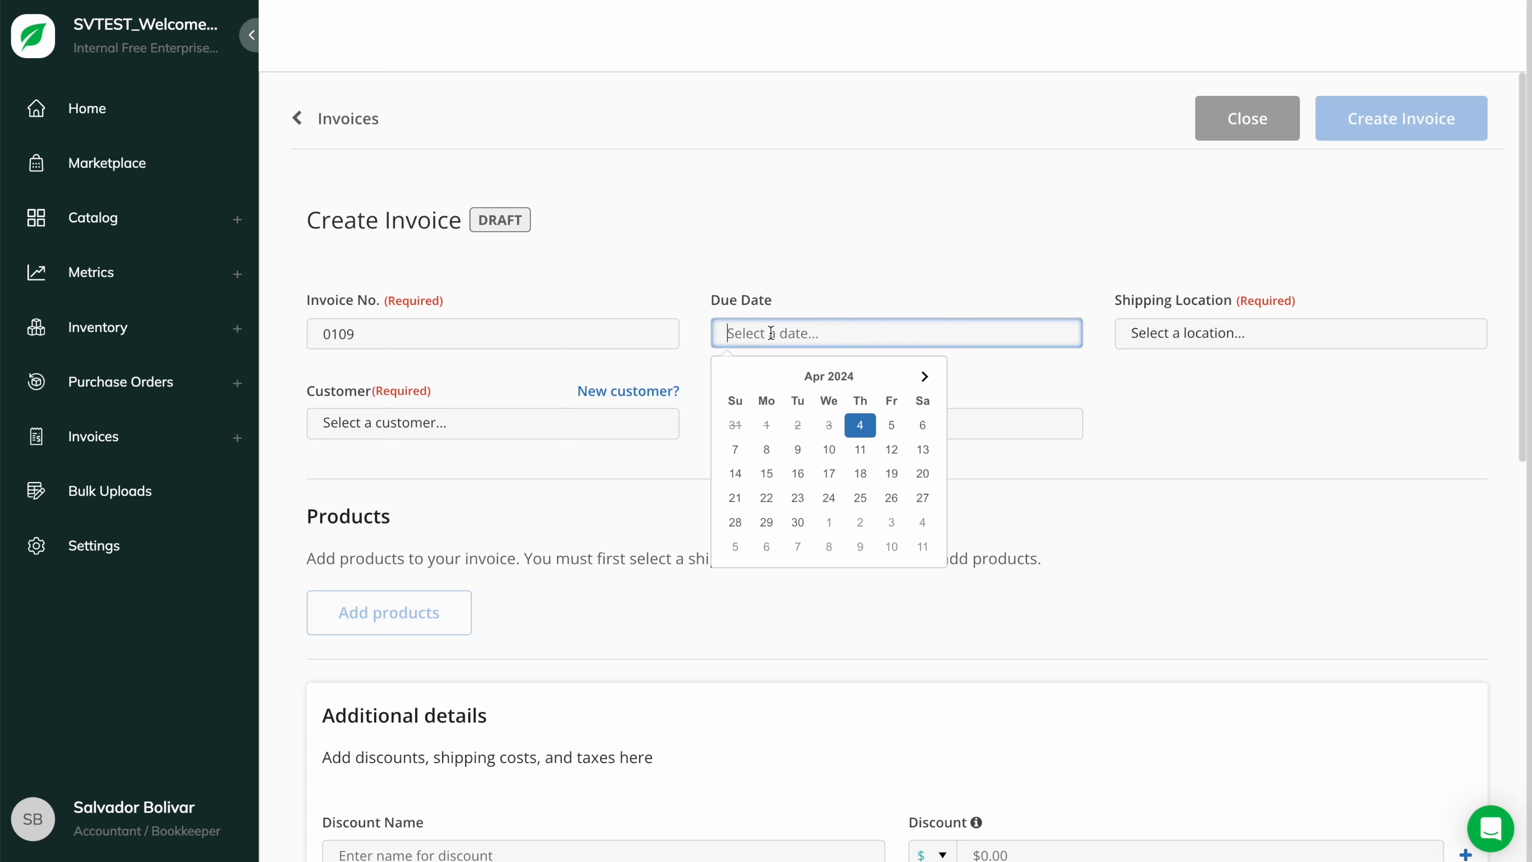
{"action": "left_click", "coordinate": [860, 473]}
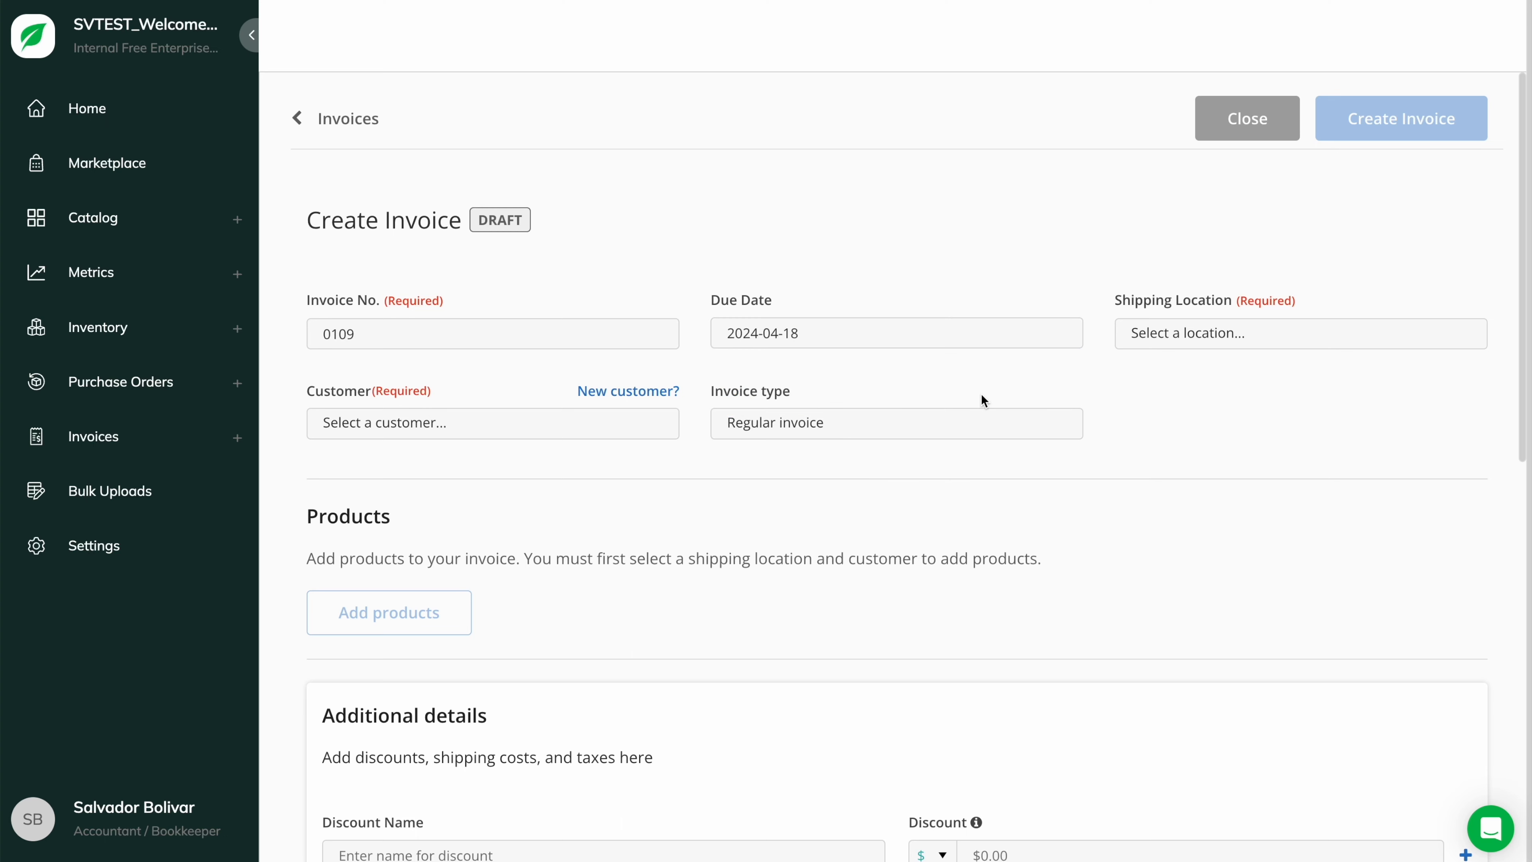
- Set the invoice to ship from Midtown and bill it to the new customer
{"action": "left_click", "coordinate": [1273, 342]}
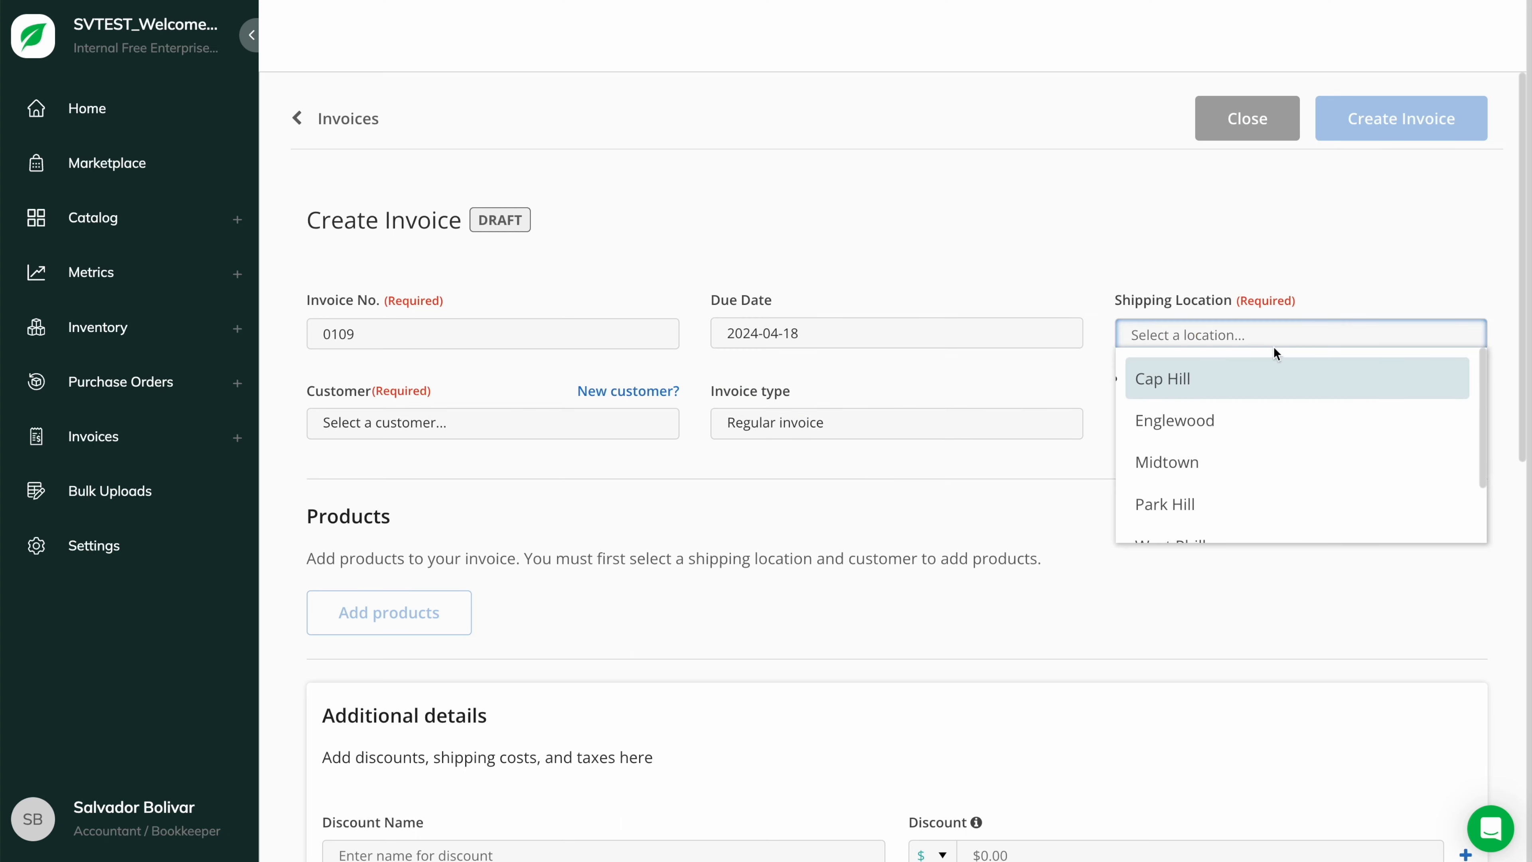
{"action": "left_click", "coordinate": [1259, 462]}
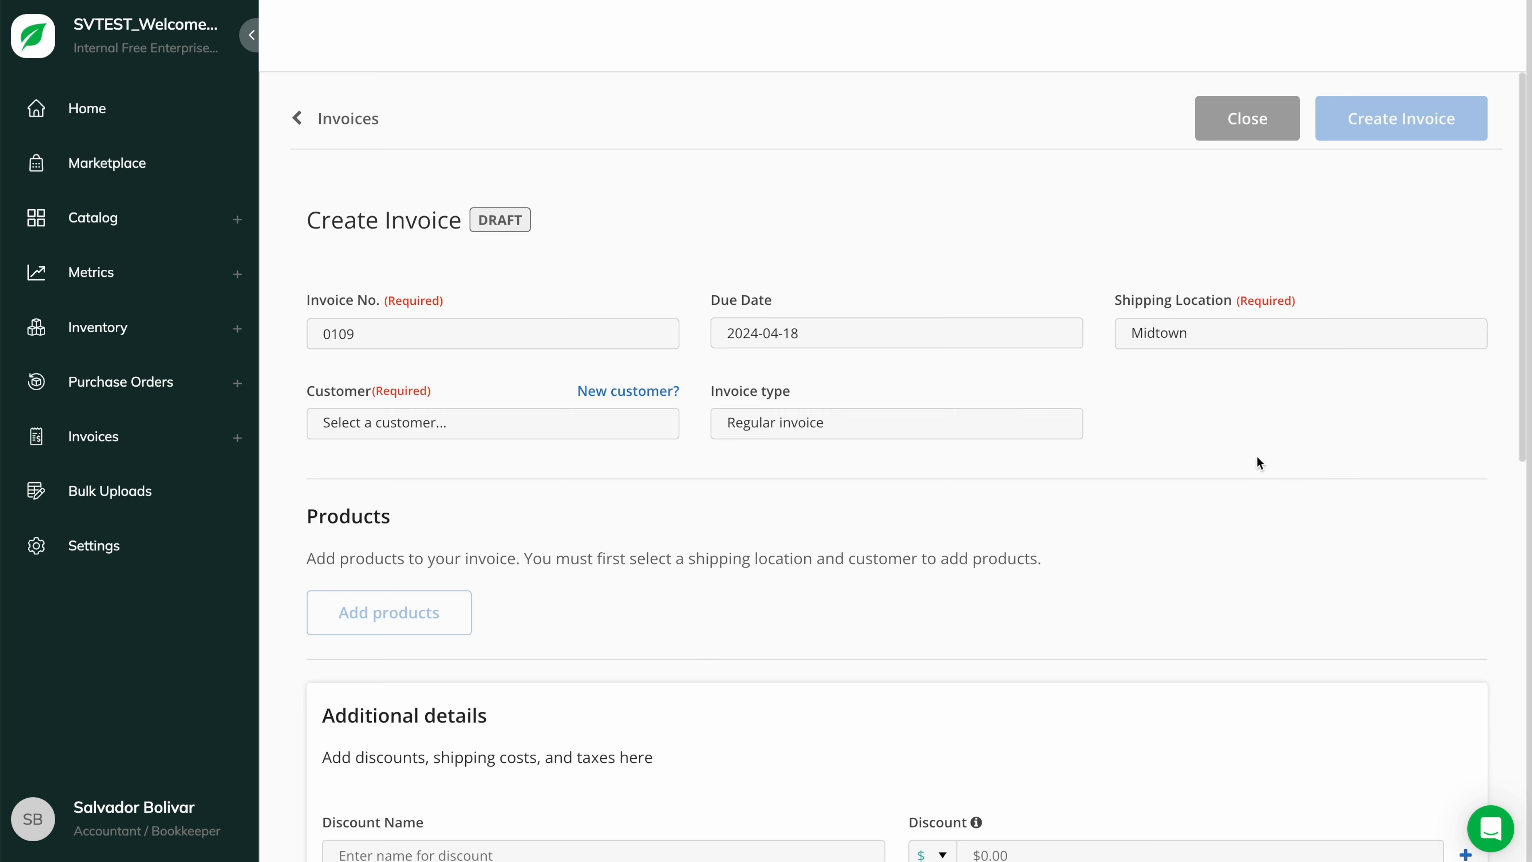
{"action": "left_click", "coordinate": [551, 427]}
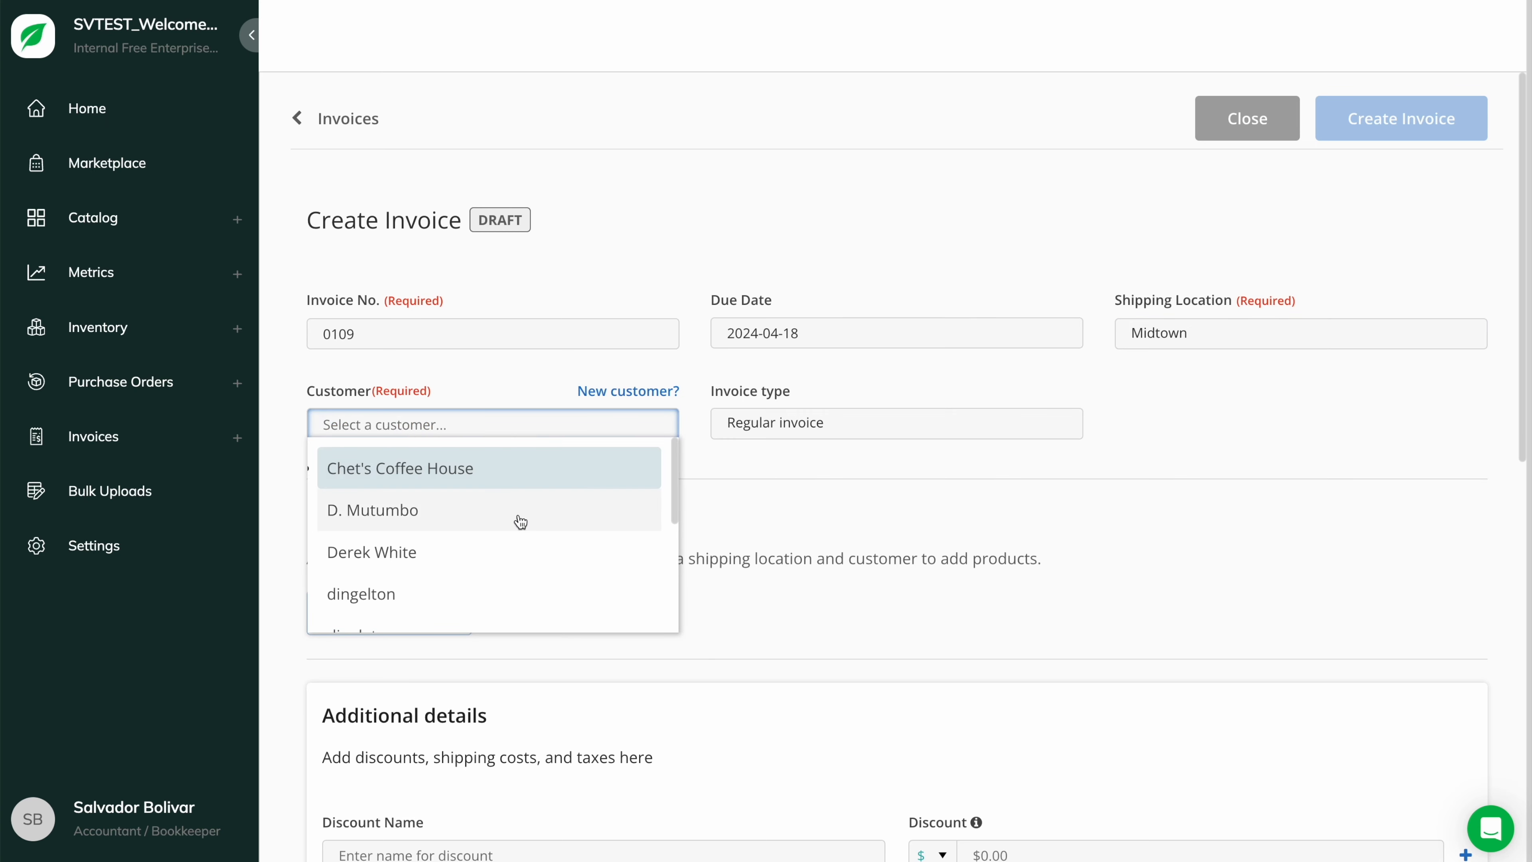
{"action": "left_click", "coordinate": [514, 547]}
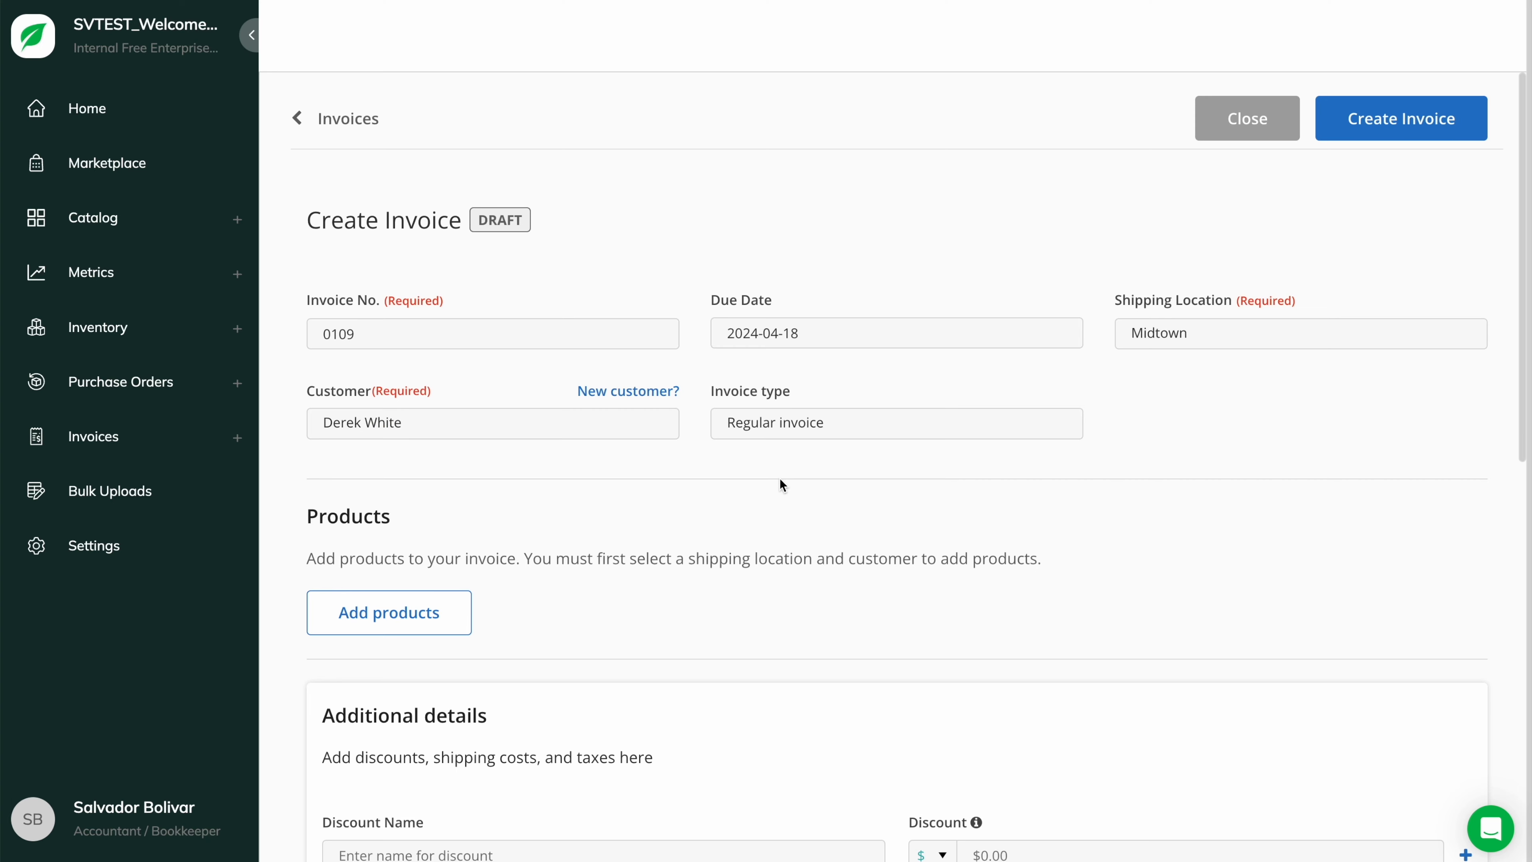
{"action": "left_click", "coordinate": [926, 425]}
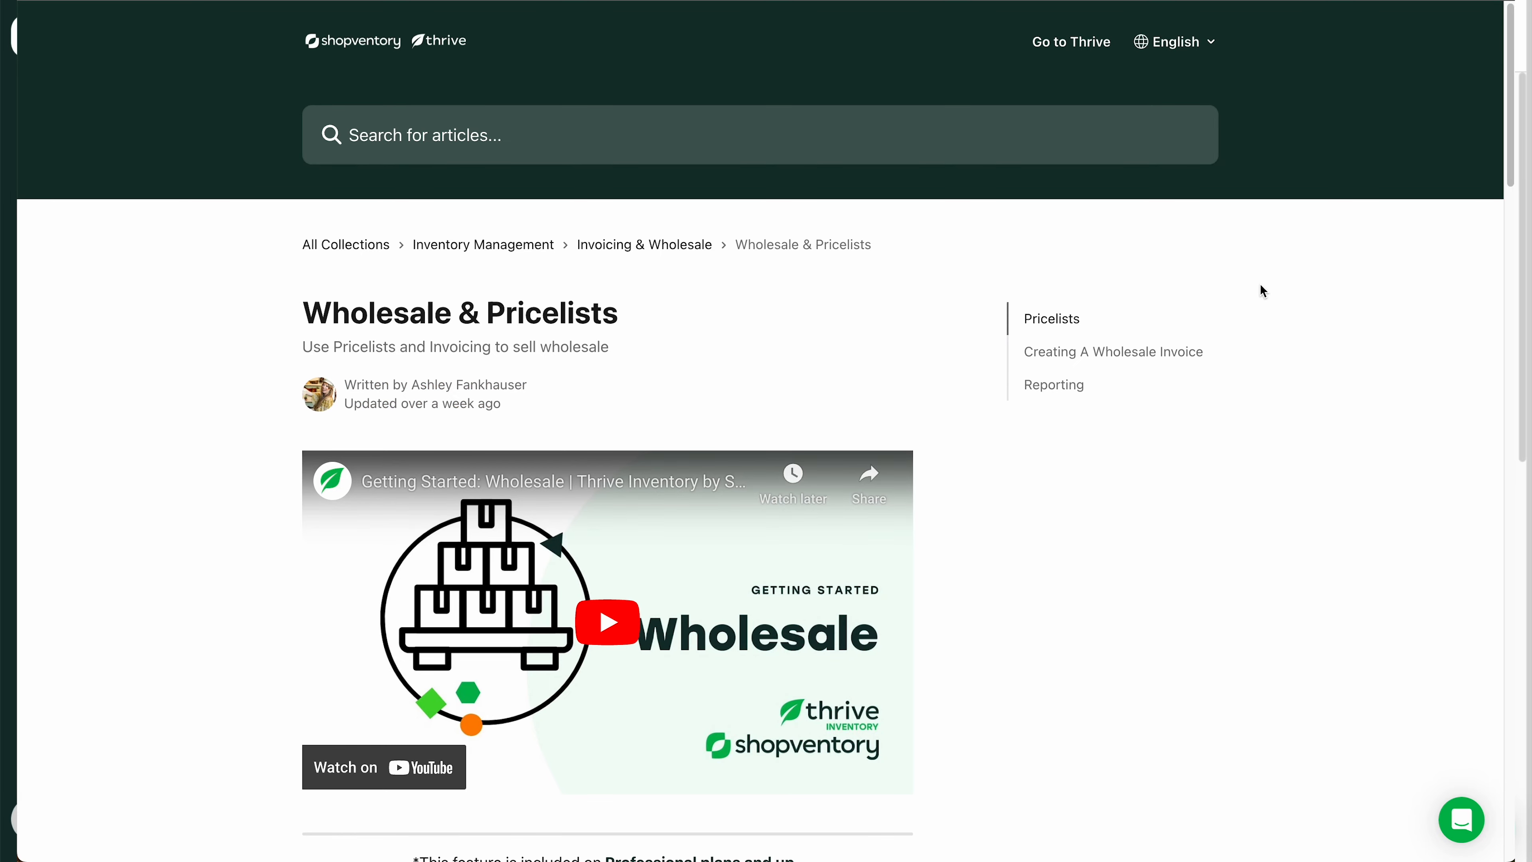
{"action": "scroll", "coordinate": [1176, 377], "scroll_direction": "down", "scroll_amount": 3}
{"action": "scroll", "coordinate": [1177, 376], "scroll_direction": "down", "scroll_amount": 6}
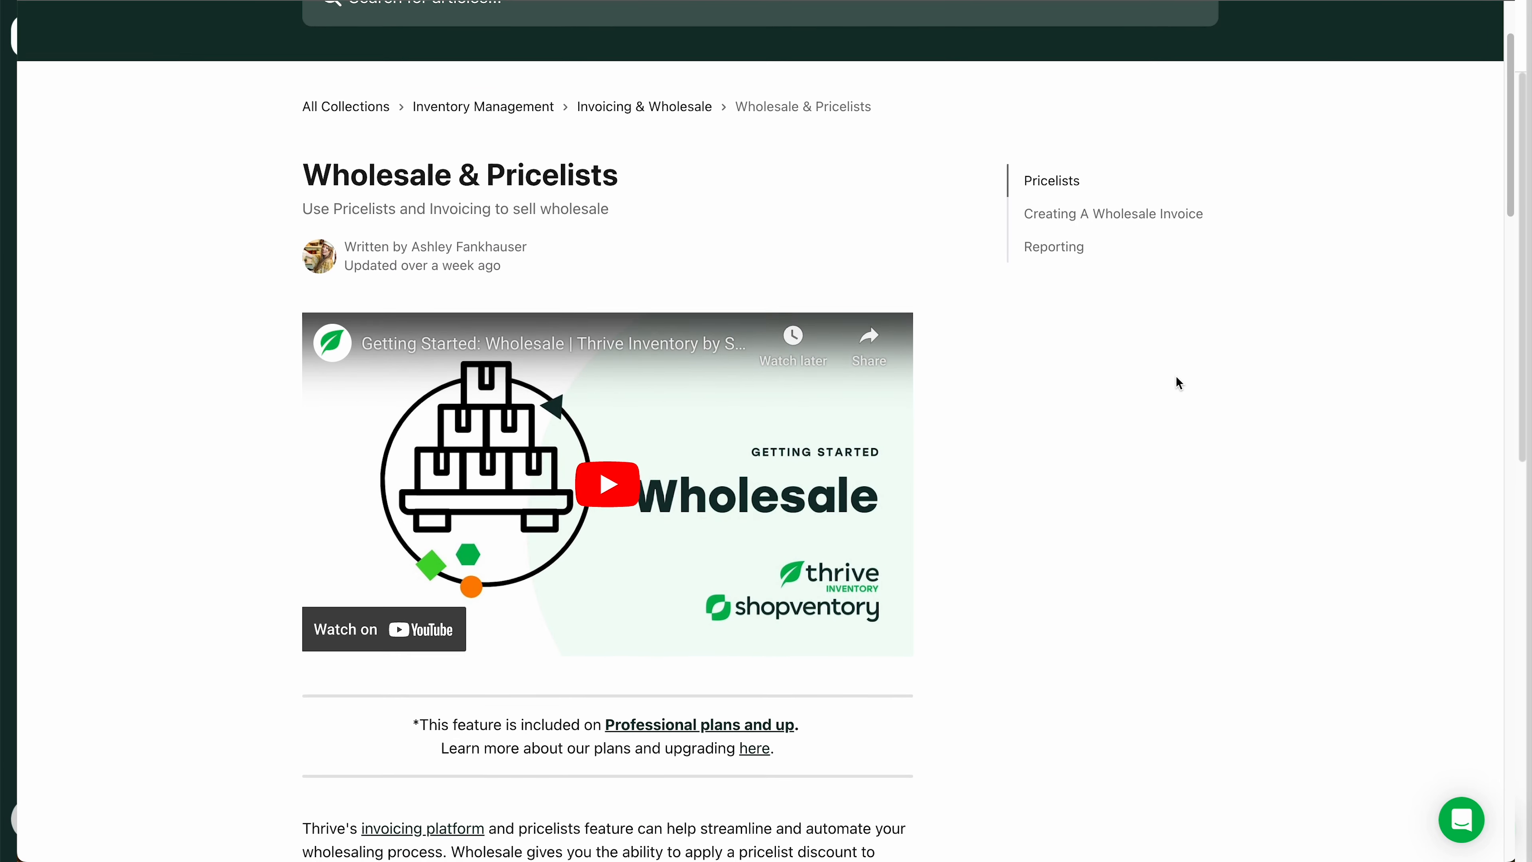
{"action": "scroll", "coordinate": [1176, 377], "scroll_direction": "down", "scroll_amount": 15}
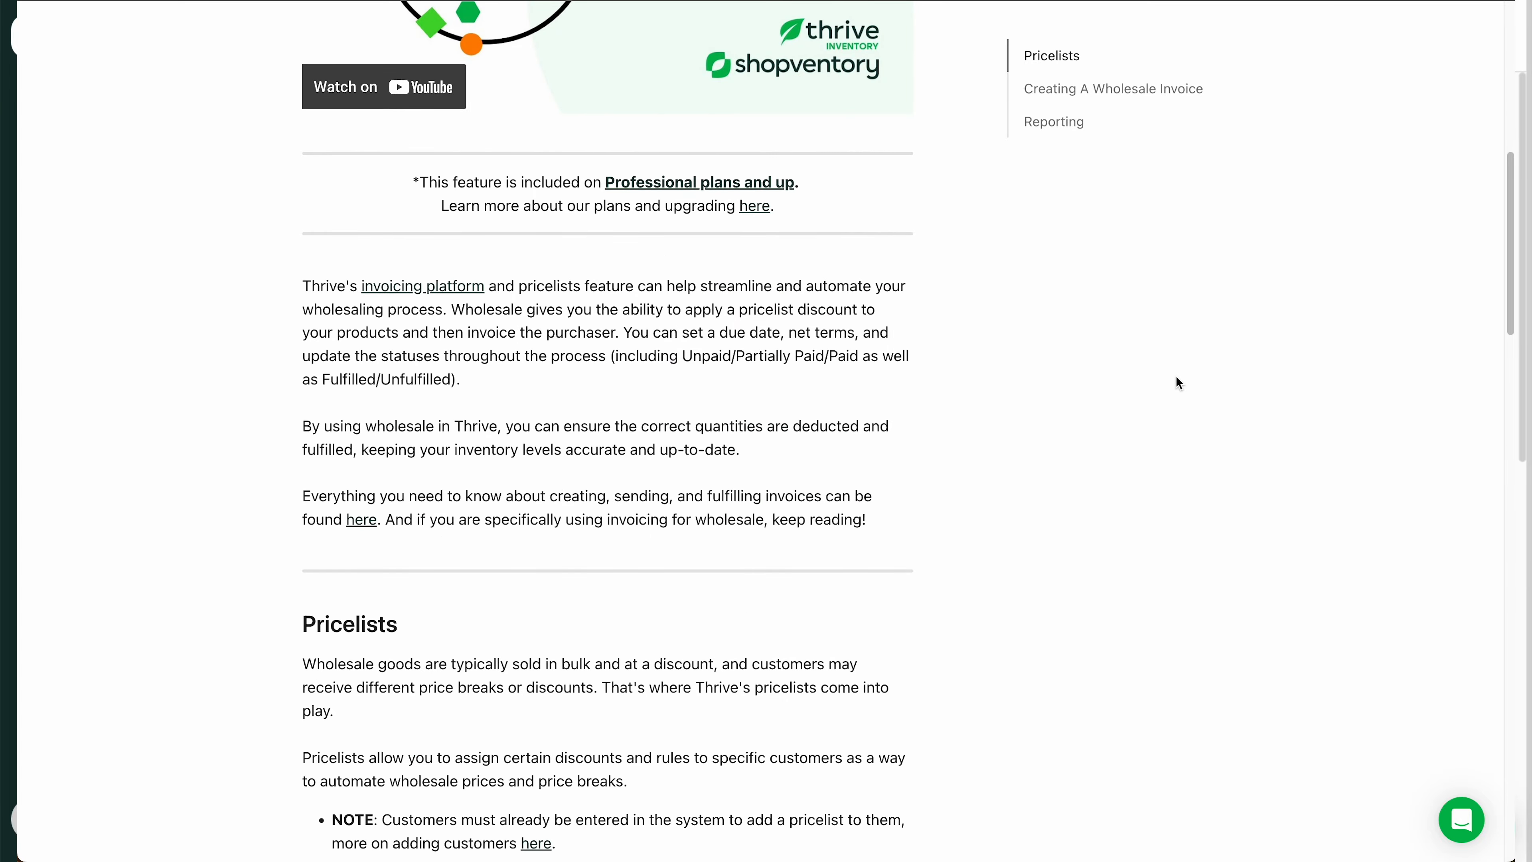
{"action": "scroll", "coordinate": [1176, 377], "scroll_direction": "down", "scroll_amount": 17}
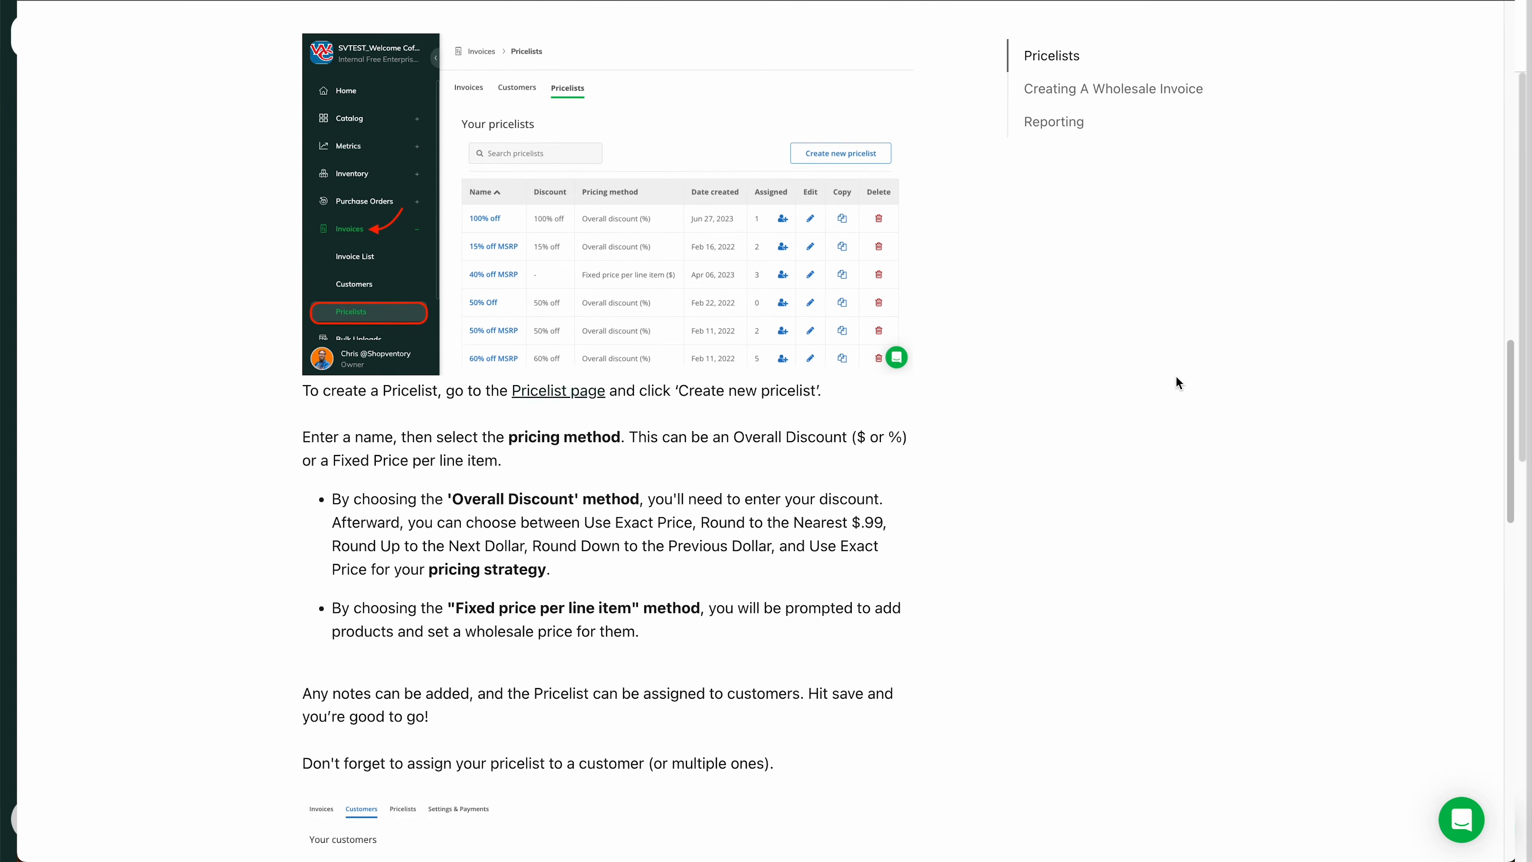
{"action": "scroll", "coordinate": [1179, 383], "scroll_direction": "up", "scroll_amount": 20}
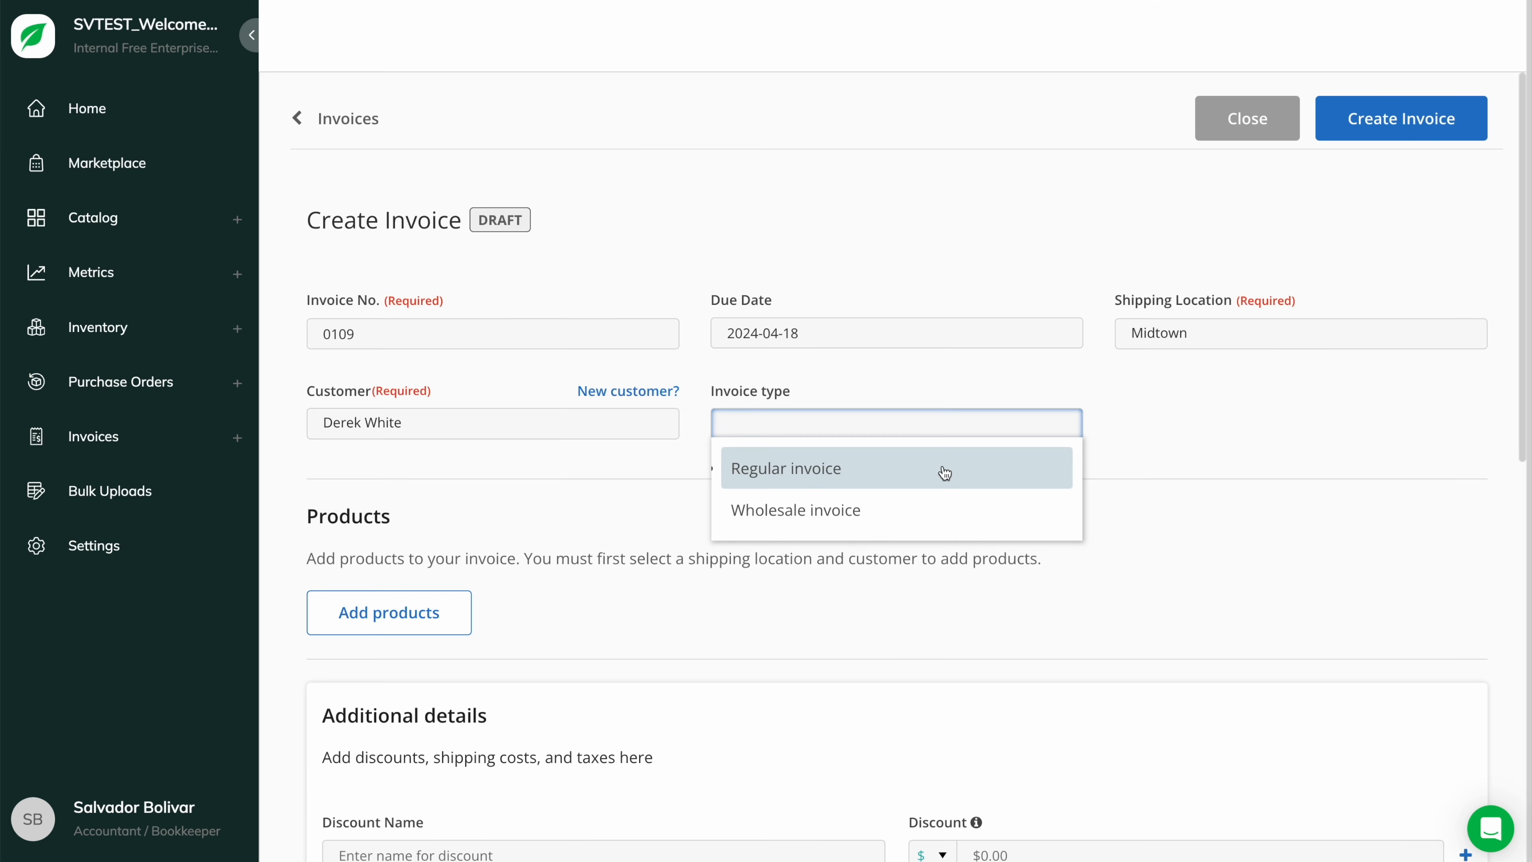
- Keep the draft as a Regular invoice with one AeroPress at $29.00
{"action": "left_click", "coordinate": [944, 469]}
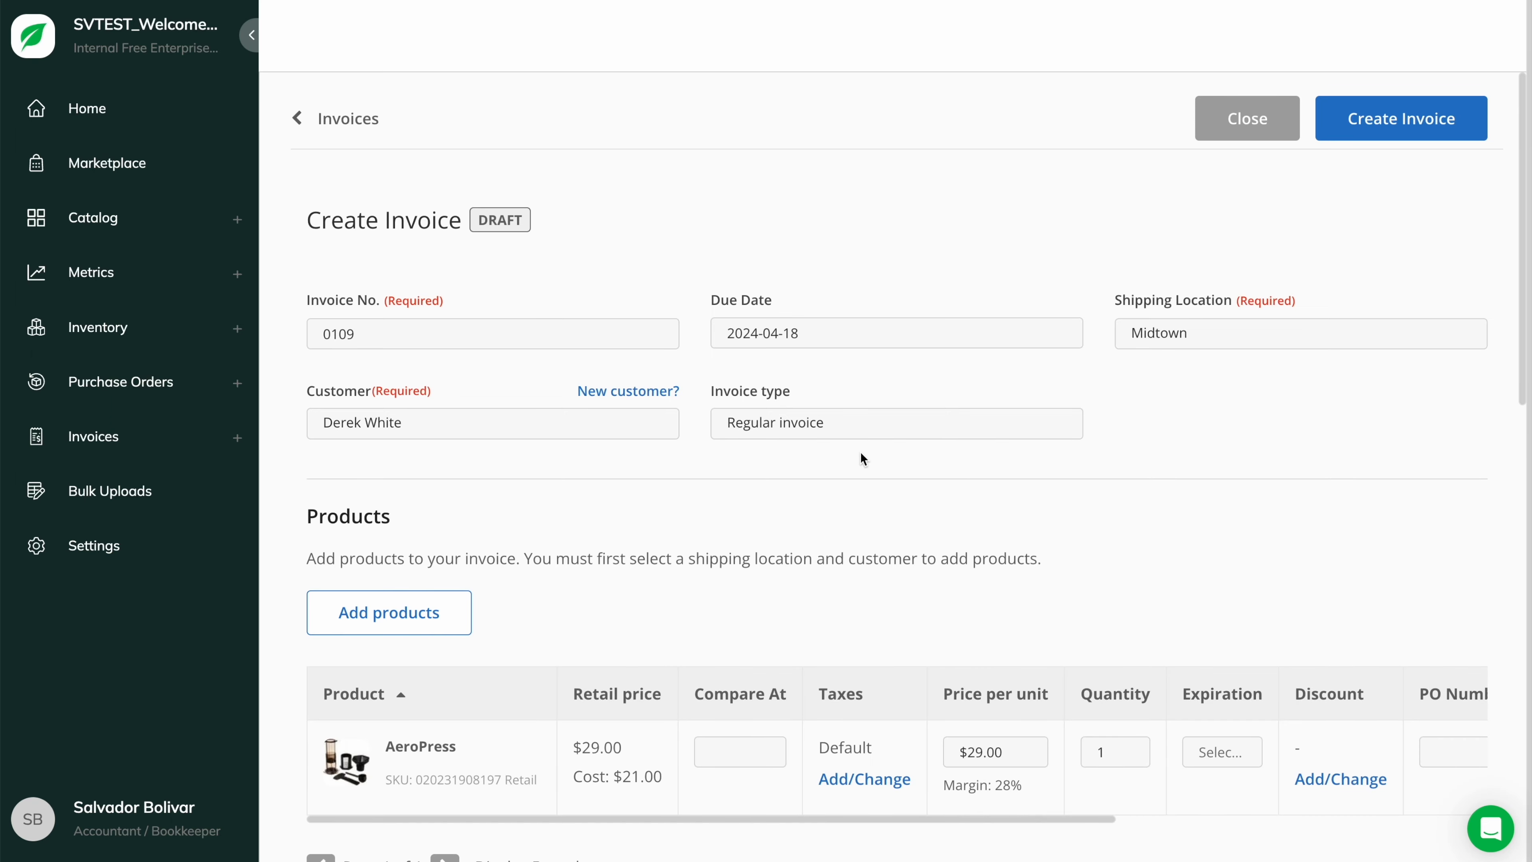
{"action": "scroll", "coordinate": [863, 458], "scroll_direction": "down", "scroll_amount": 1}
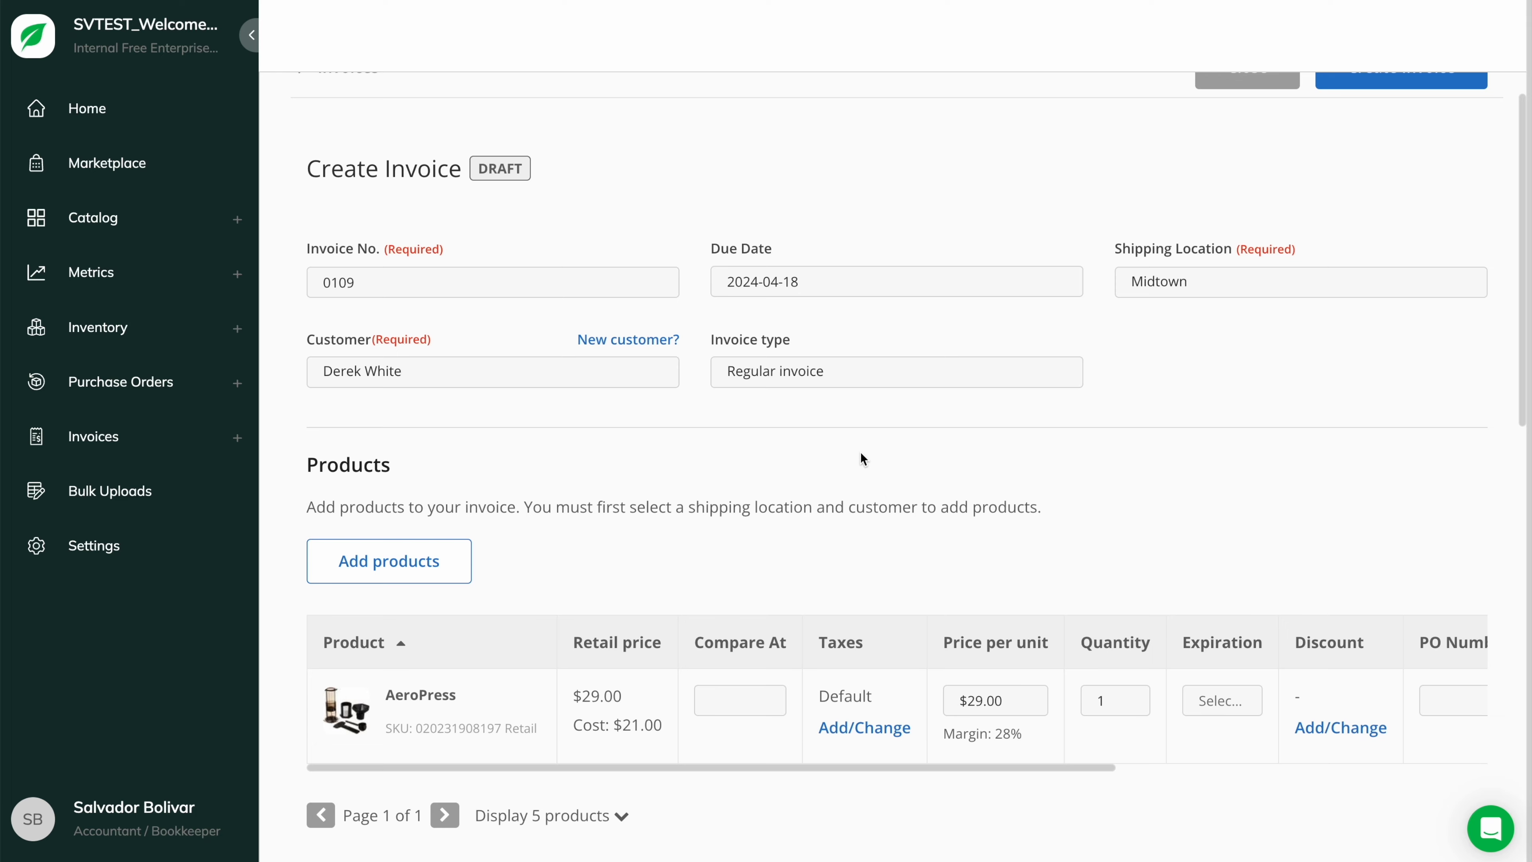
{"action": "left_click", "coordinate": [417, 570]}
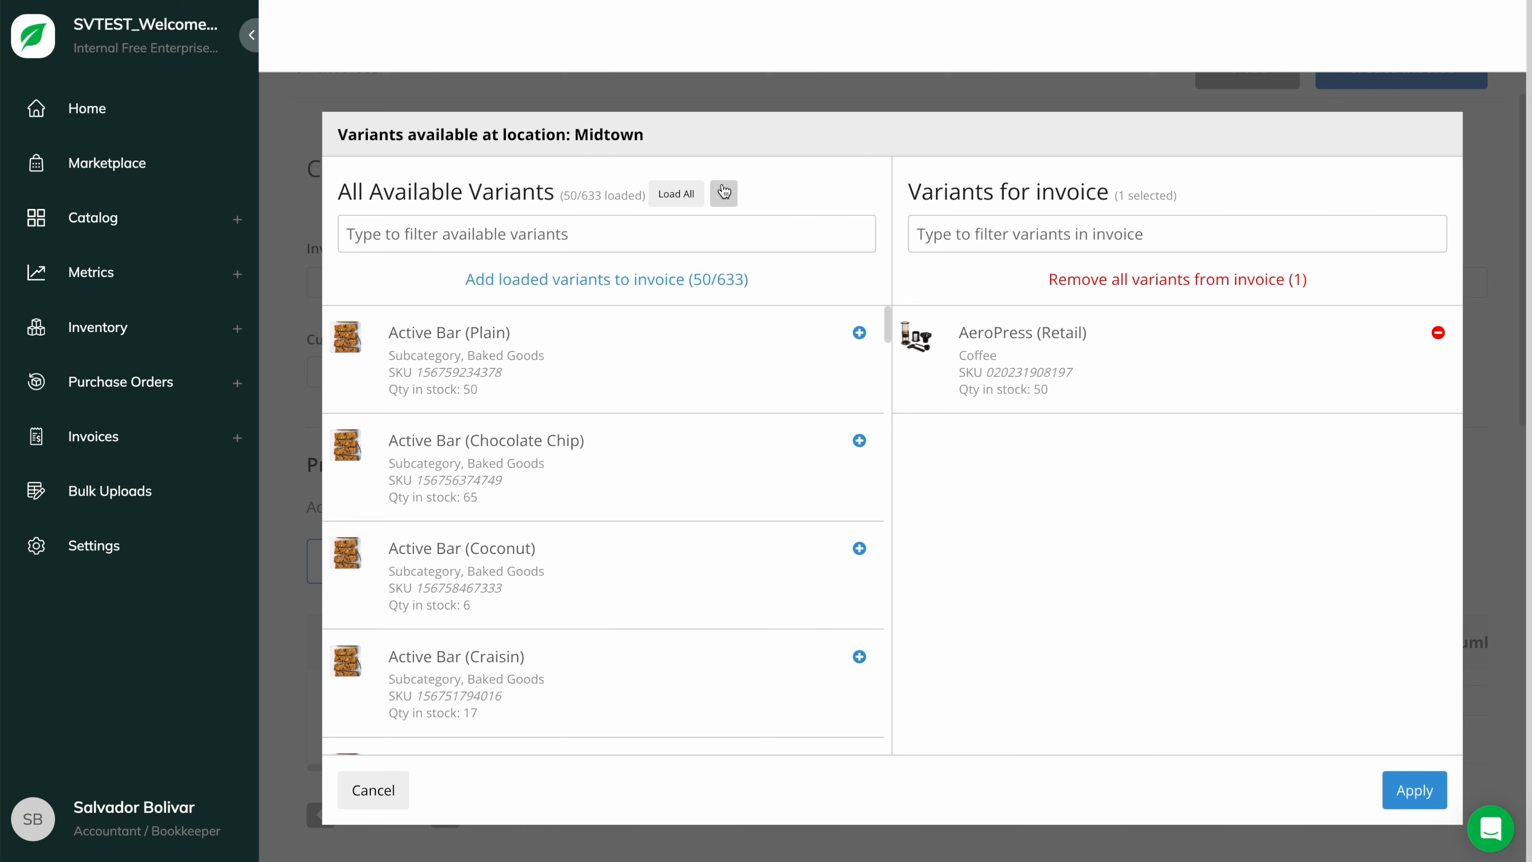
- Filter variants by 'coffee' and add Coffee (1 lb bag) (Light Roast) to the invoice
{"action": "left_click", "coordinate": [689, 234]}
{"action": "type", "text": "coffee"}
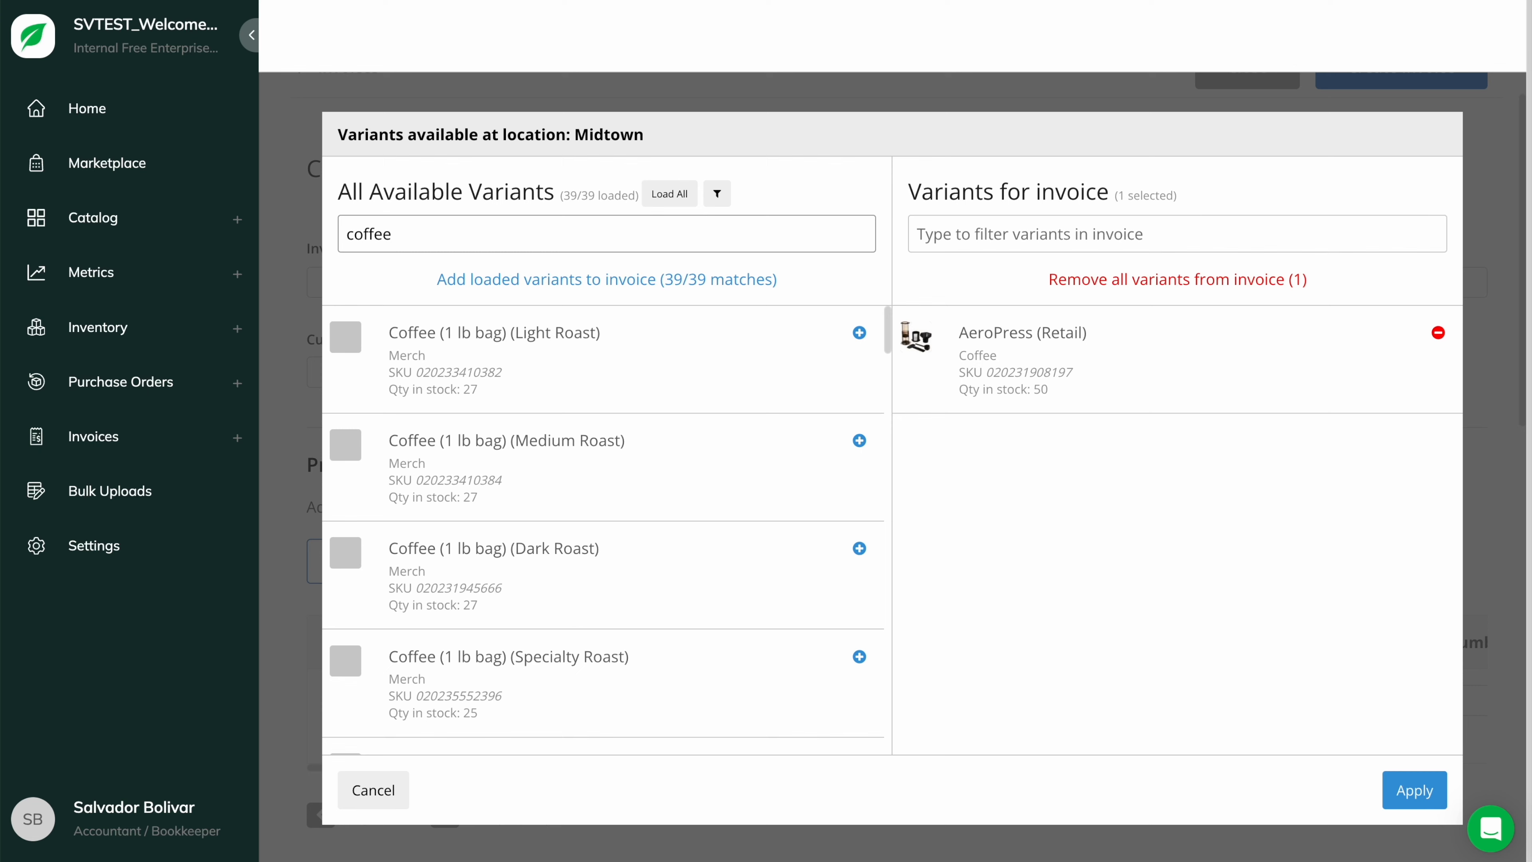
{"action": "left_click", "coordinate": [859, 333]}
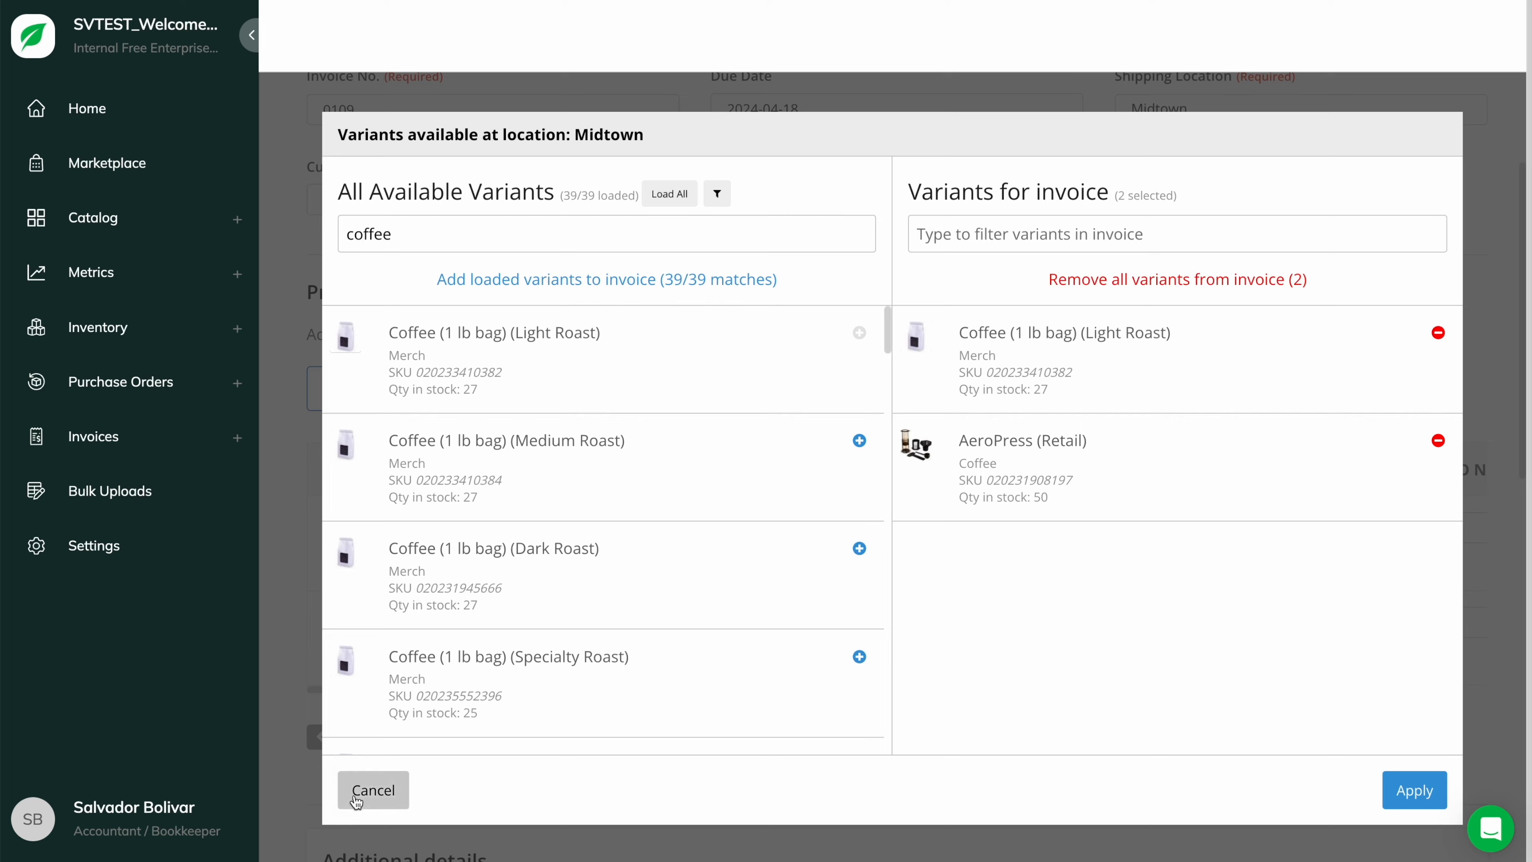
{"action": "left_click", "coordinate": [373, 790]}
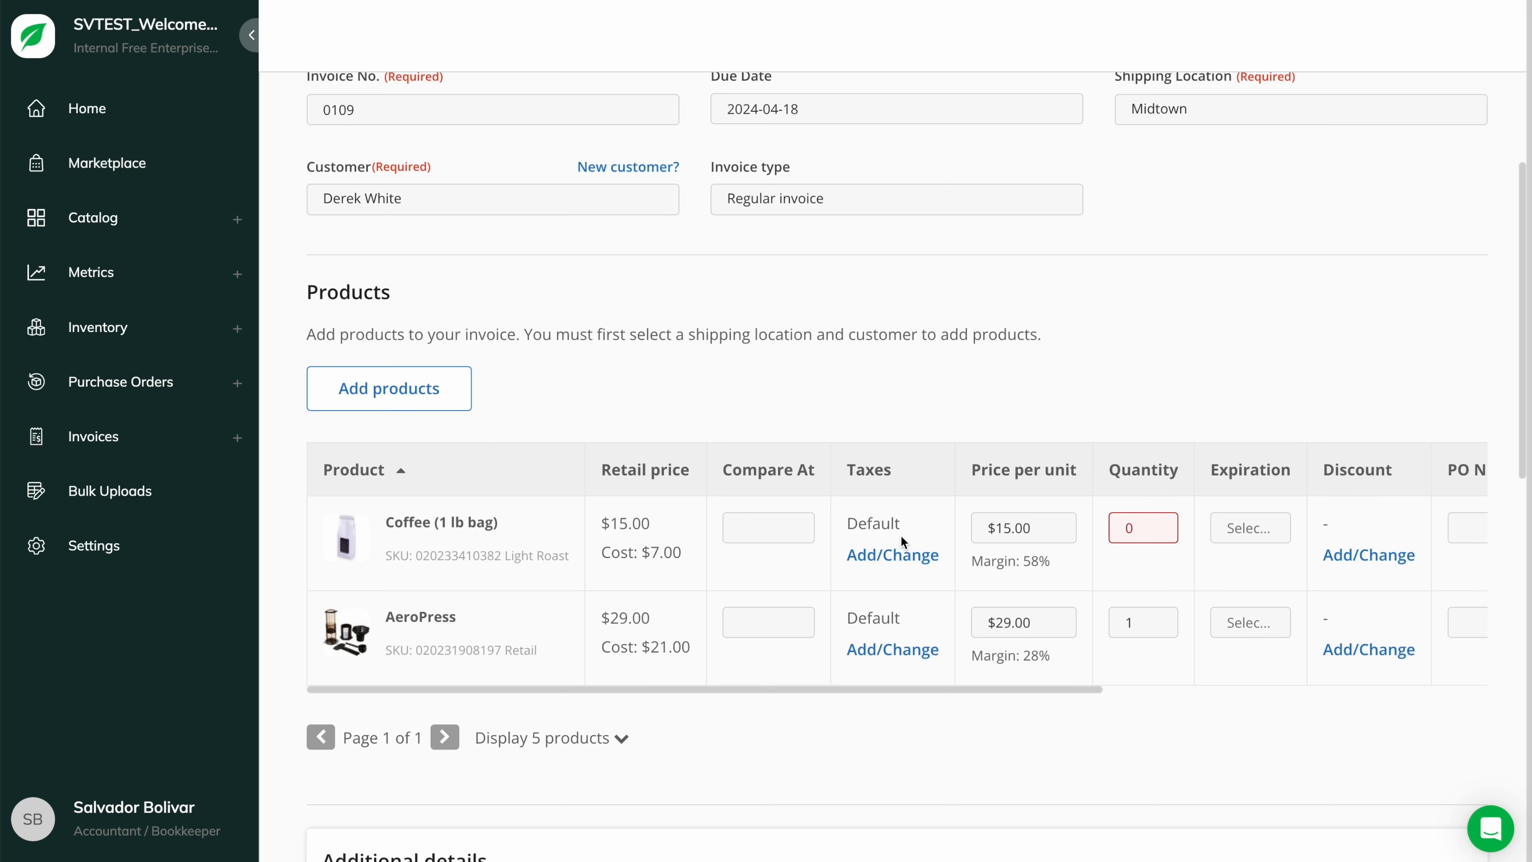
- Leave the coffee line's taxes unchanged and set its quantity to 5
{"action": "left_click", "coordinate": [894, 554]}
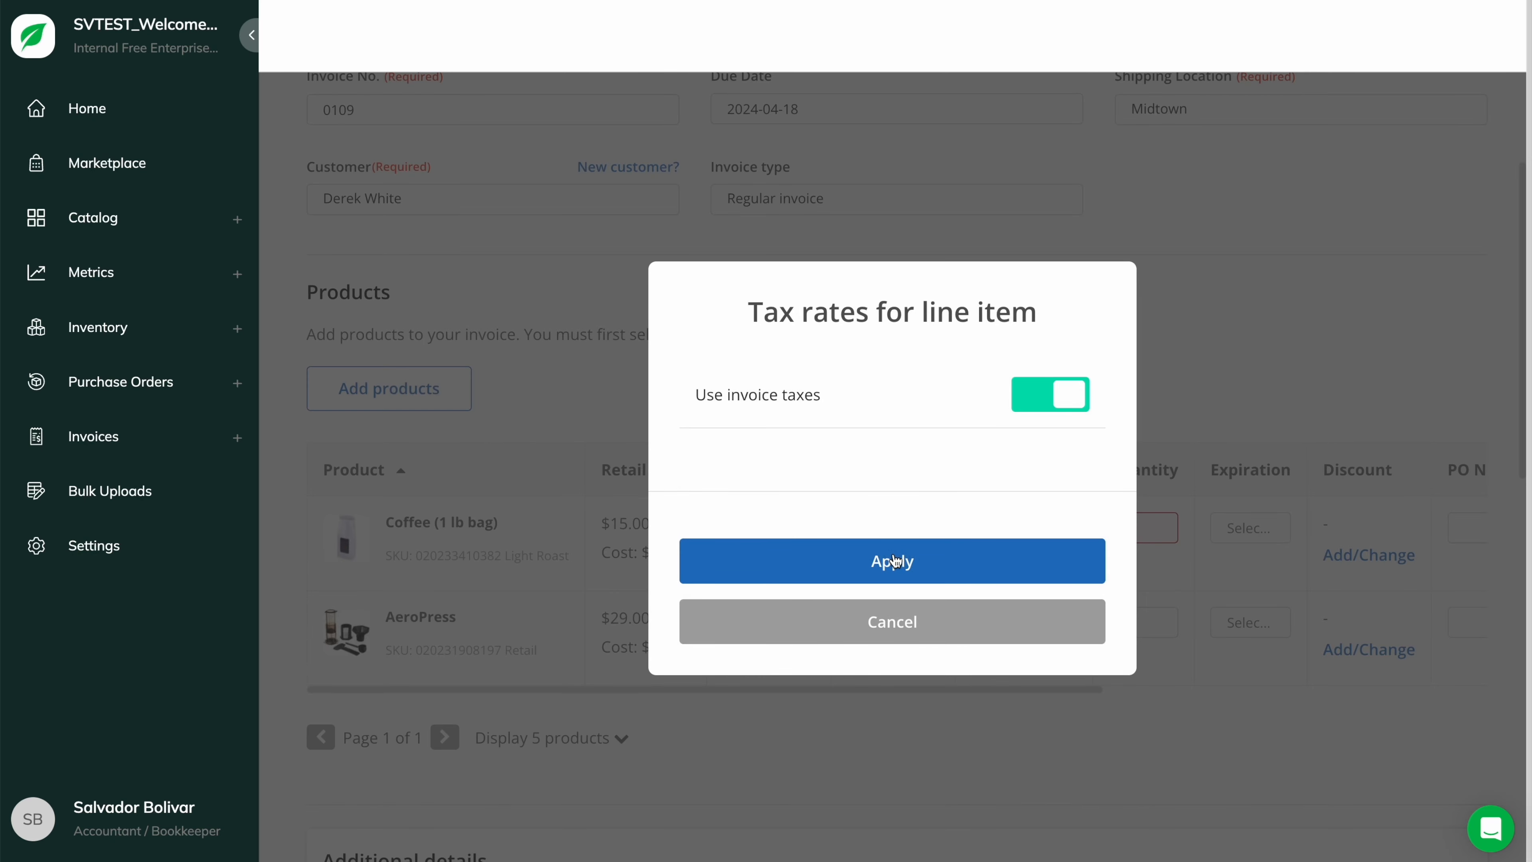
{"action": "left_click", "coordinate": [895, 625]}
{"action": "left_click", "coordinate": [1062, 528]}
{"action": "double_click", "coordinate": [1126, 532]}
{"action": "type", "text": "5"}
{"action": "left_click", "coordinate": [1125, 429]}
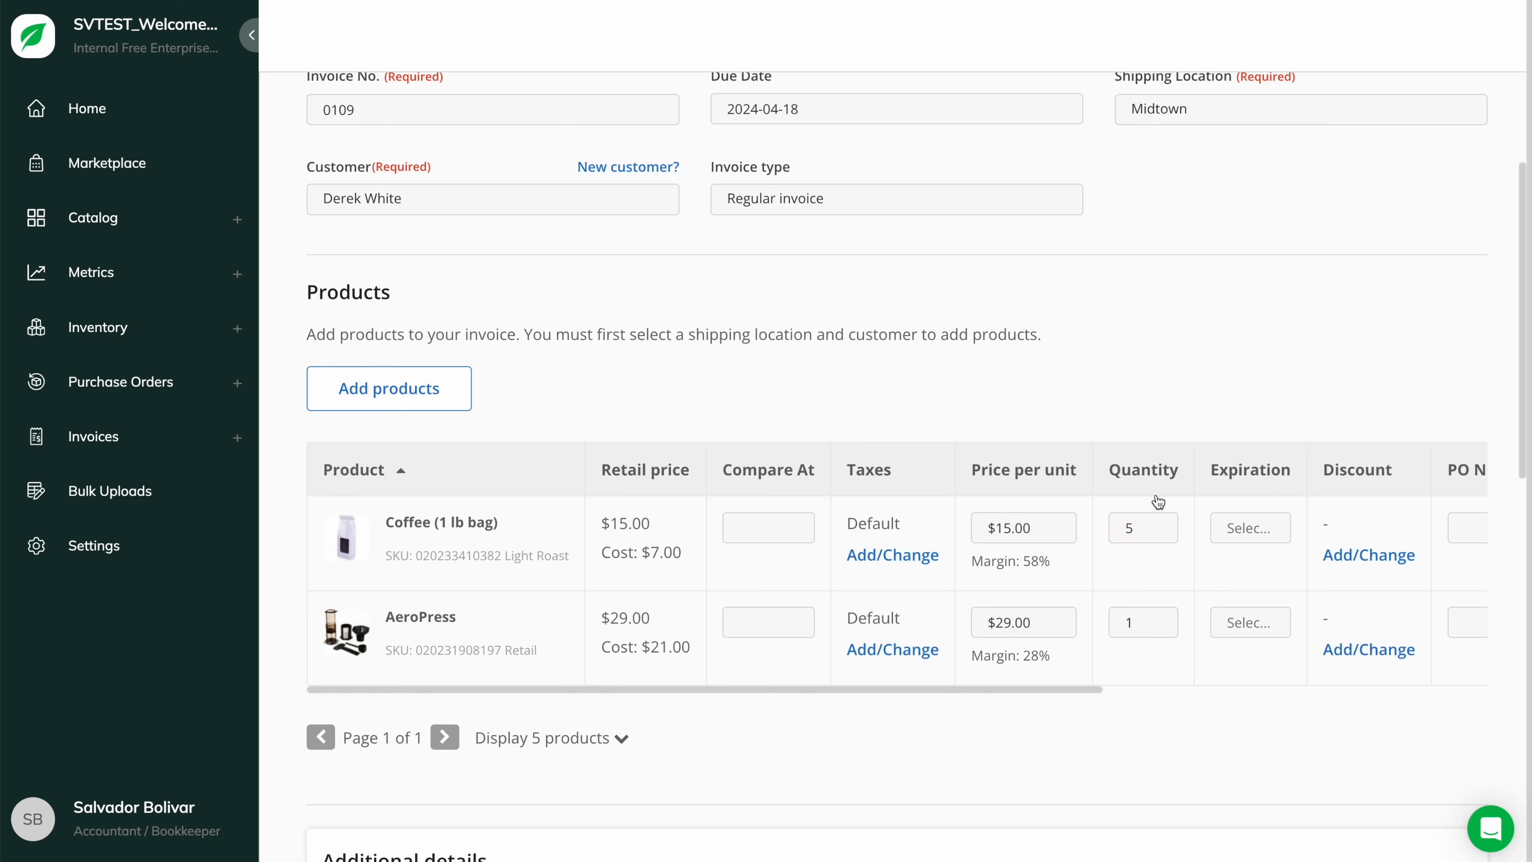
- Give the coffee line a next-month 2024 expiration date without adding a discount
{"action": "scroll", "coordinate": [1157, 531], "scroll_direction": "right", "scroll_amount": 5}
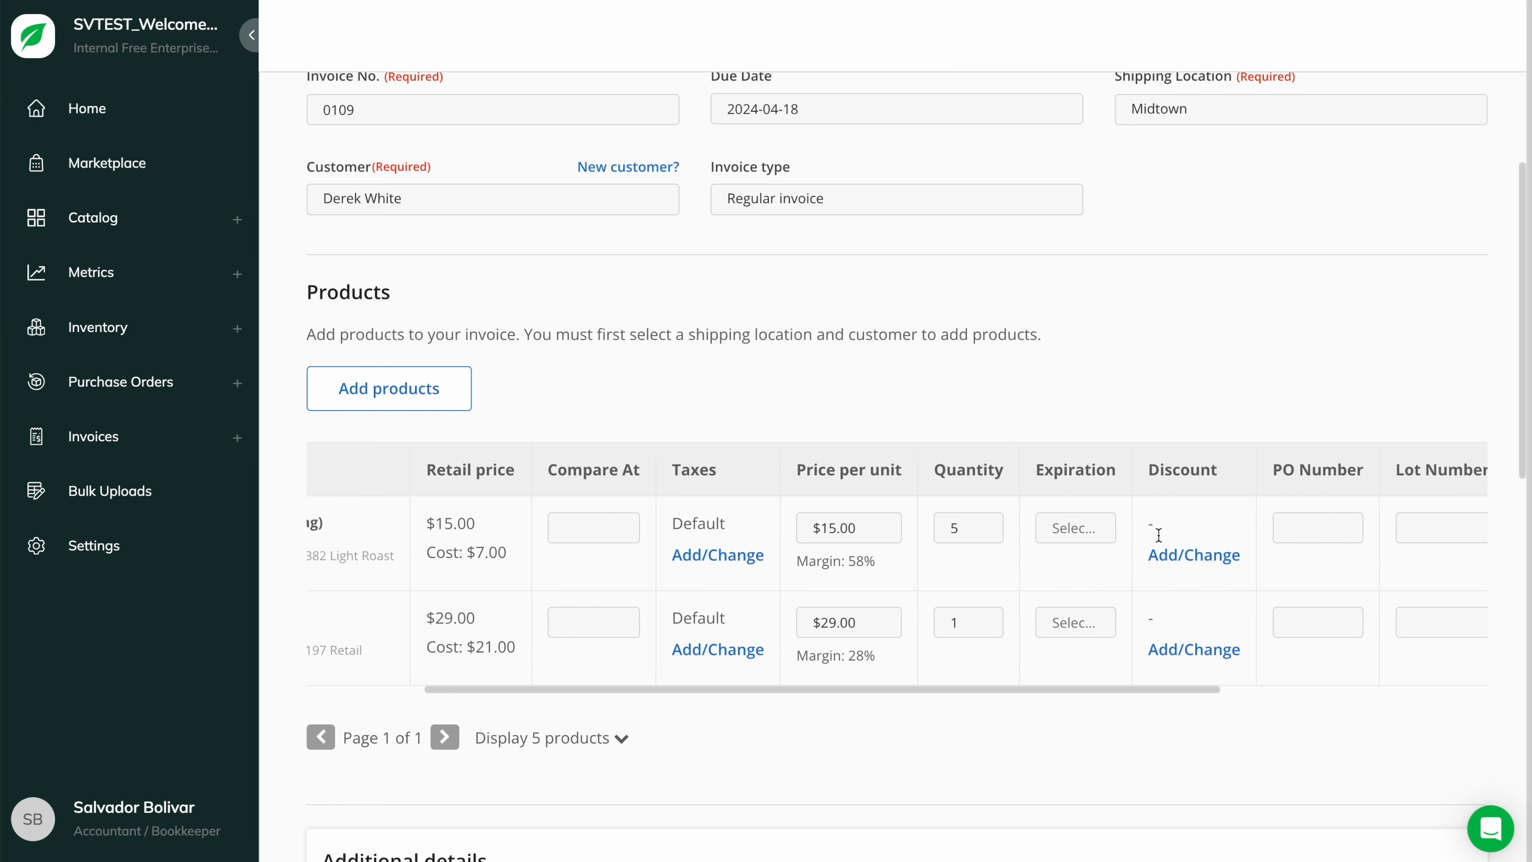
{"action": "left_click", "coordinate": [913, 528]}
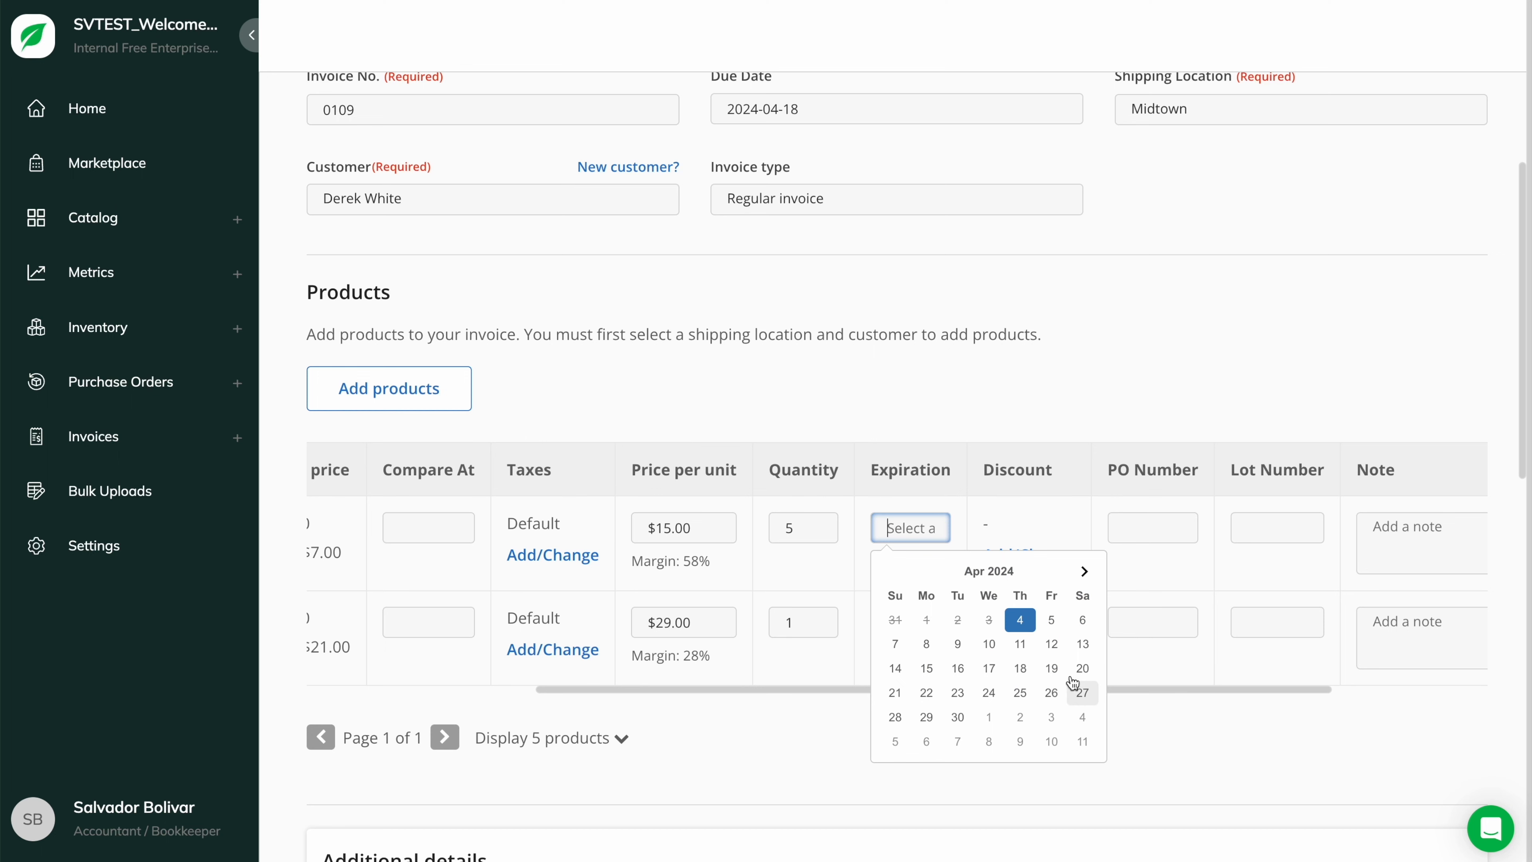
{"action": "left_click", "coordinate": [1083, 572]}
{"action": "left_click", "coordinate": [1019, 718]}
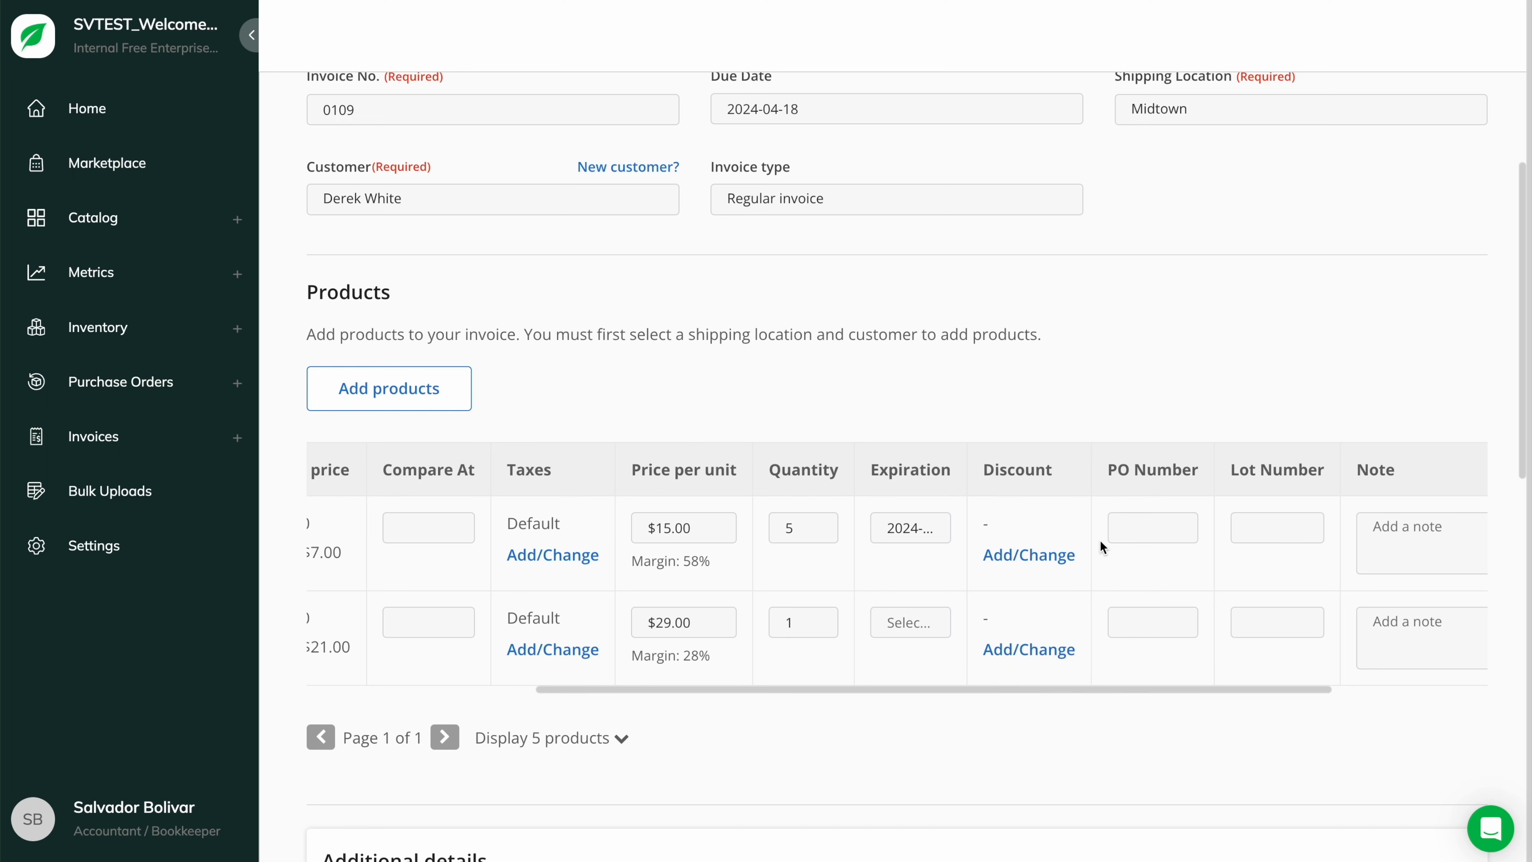
{"action": "scroll", "coordinate": [1387, 530], "scroll_direction": "right", "scroll_amount": 4}
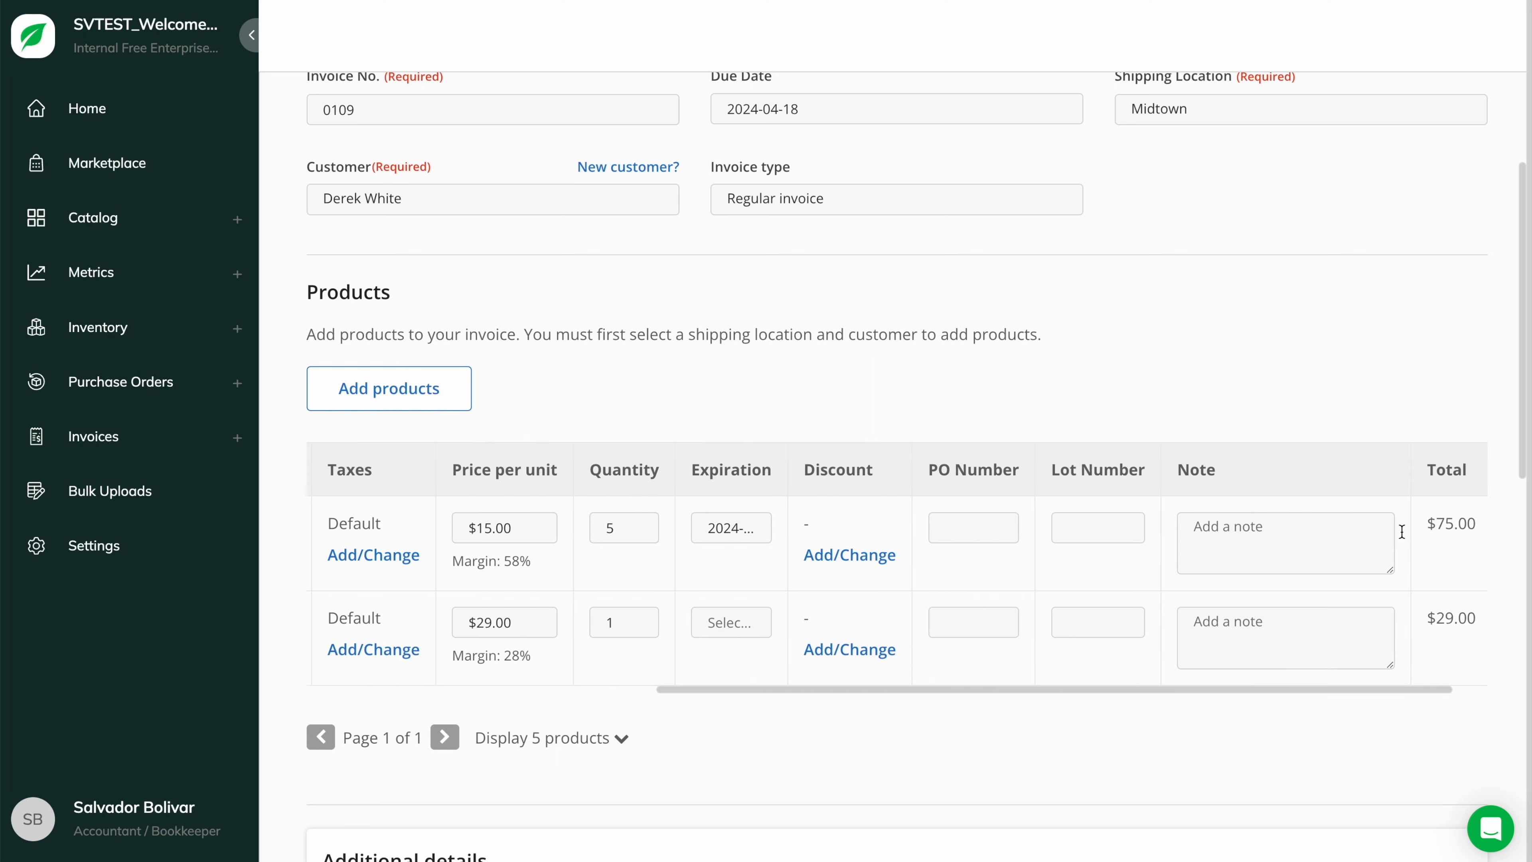
{"action": "scroll", "coordinate": [1402, 531], "scroll_direction": "left", "scroll_amount": 5}
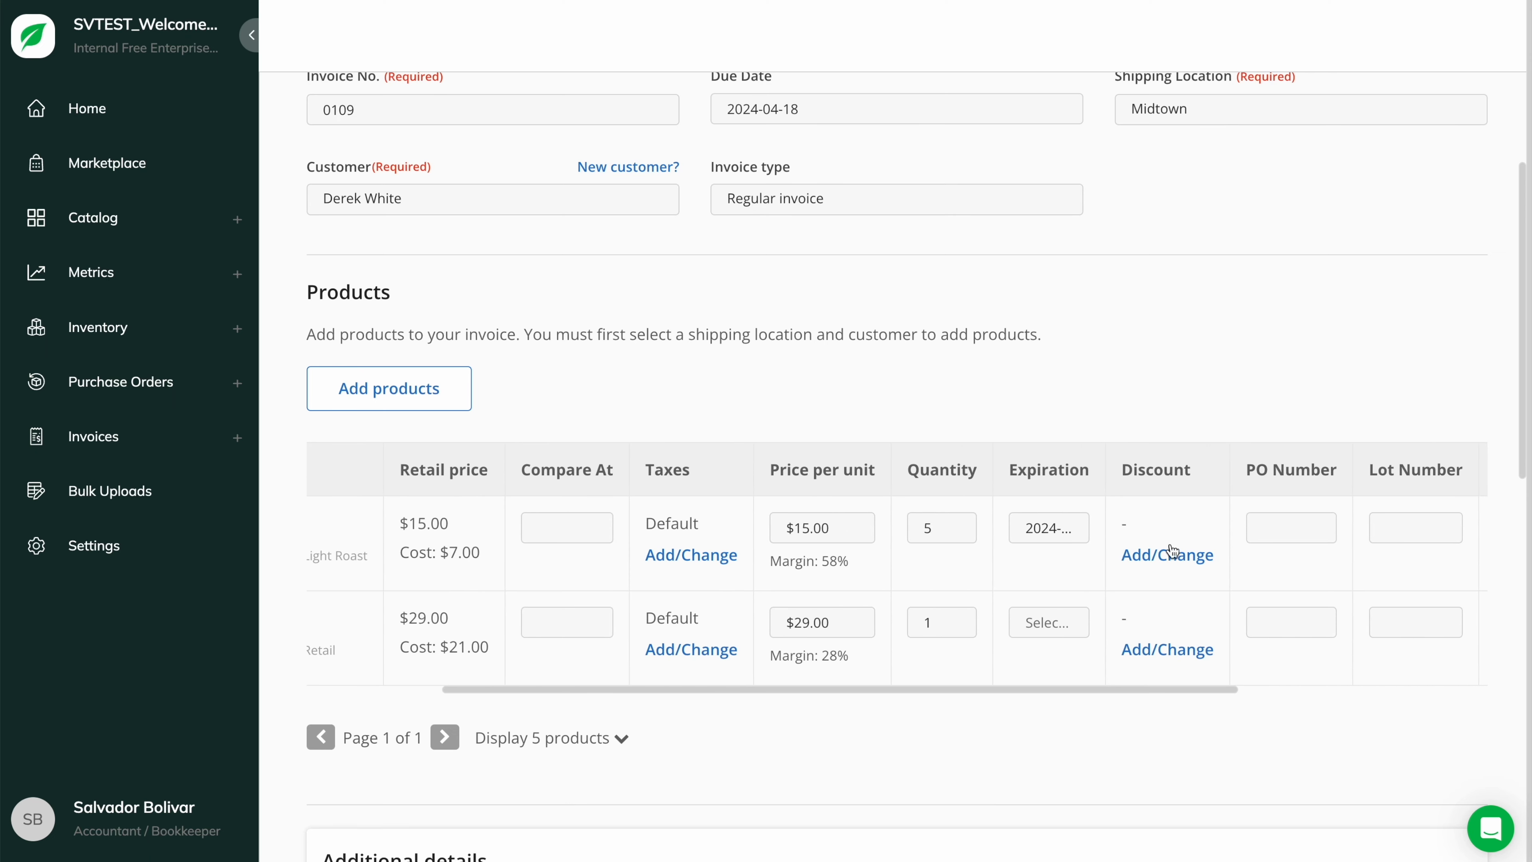
{"action": "left_click", "coordinate": [1169, 551]}
{"action": "left_click", "coordinate": [1043, 630]}
- Move down to the shipping price and net payment days fields
{"action": "scroll", "coordinate": [1086, 603], "scroll_direction": "down", "scroll_amount": 8}
{"action": "left_click", "coordinate": [591, 489]}
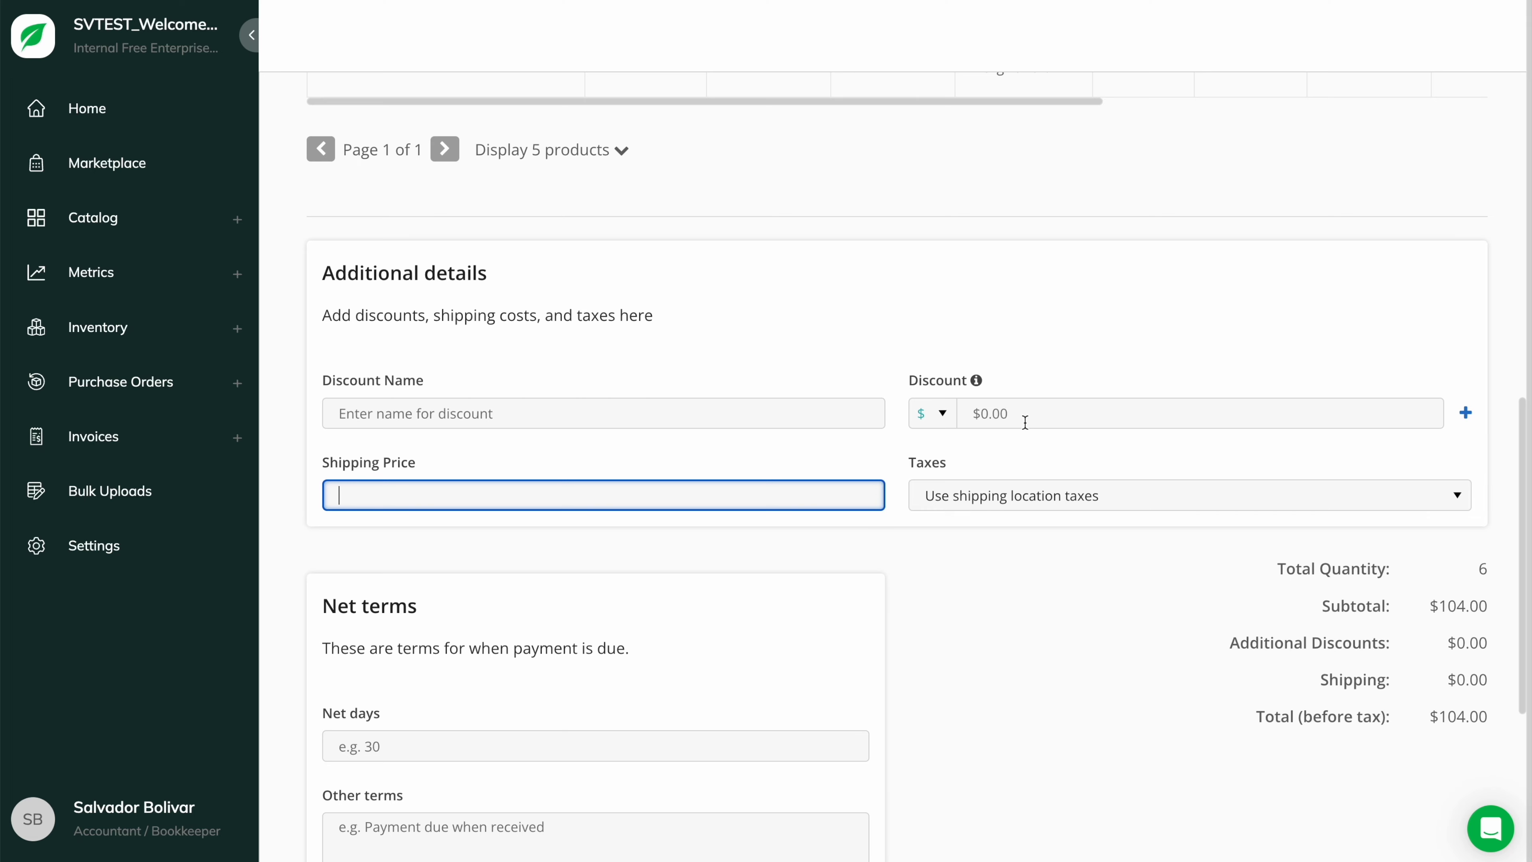
{"action": "scroll", "coordinate": [847, 522], "scroll_direction": "down", "scroll_amount": 2}
{"action": "left_click", "coordinate": [540, 597]}
- Enter 14 net days and create invoice #0109 as a draft
{"action": "type", "text": "14"}
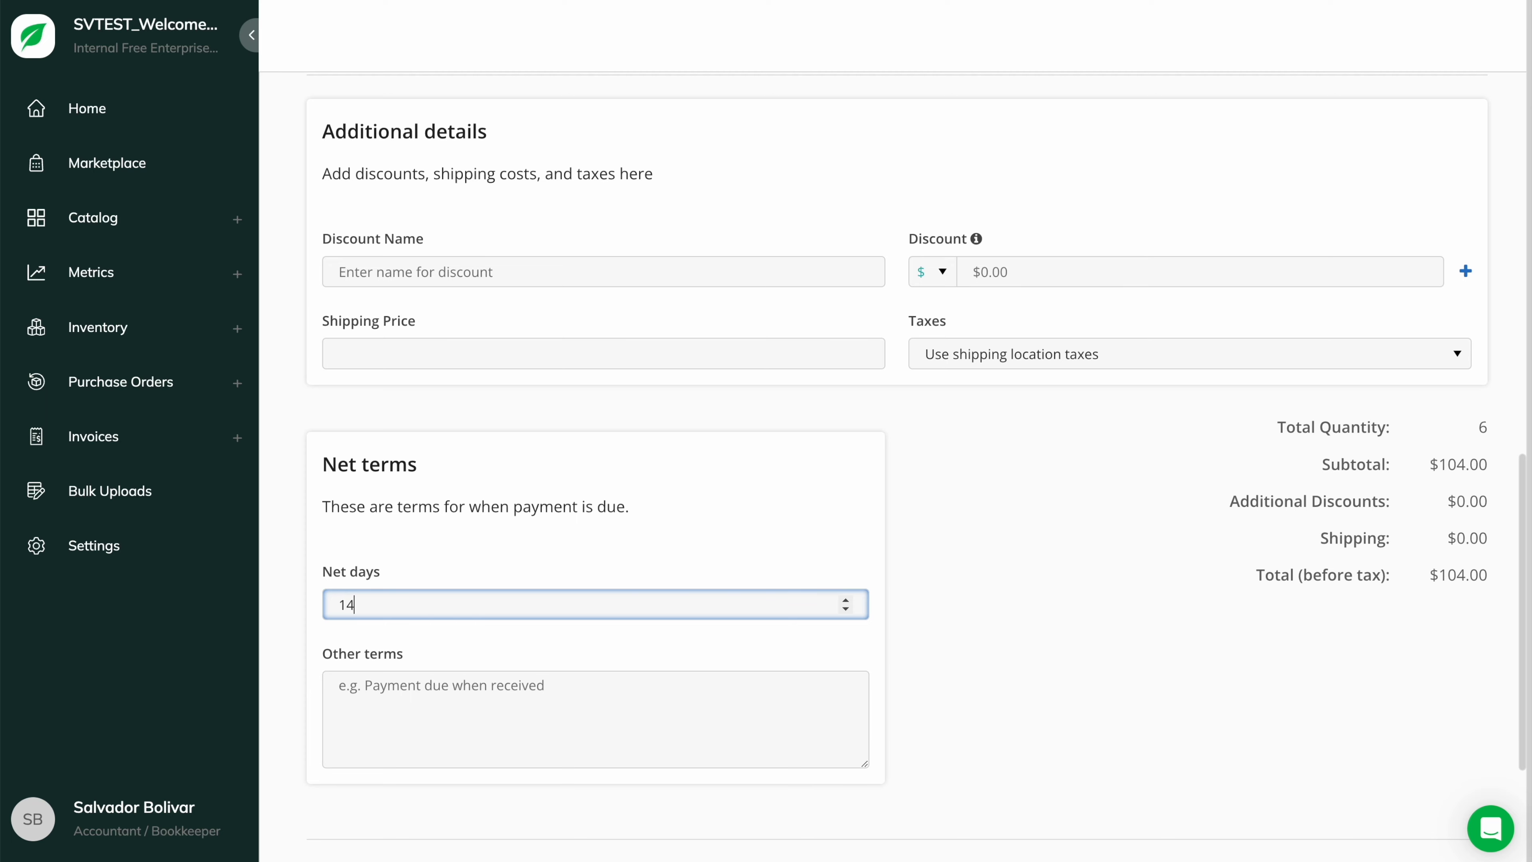
{"action": "left_click", "coordinate": [583, 544]}
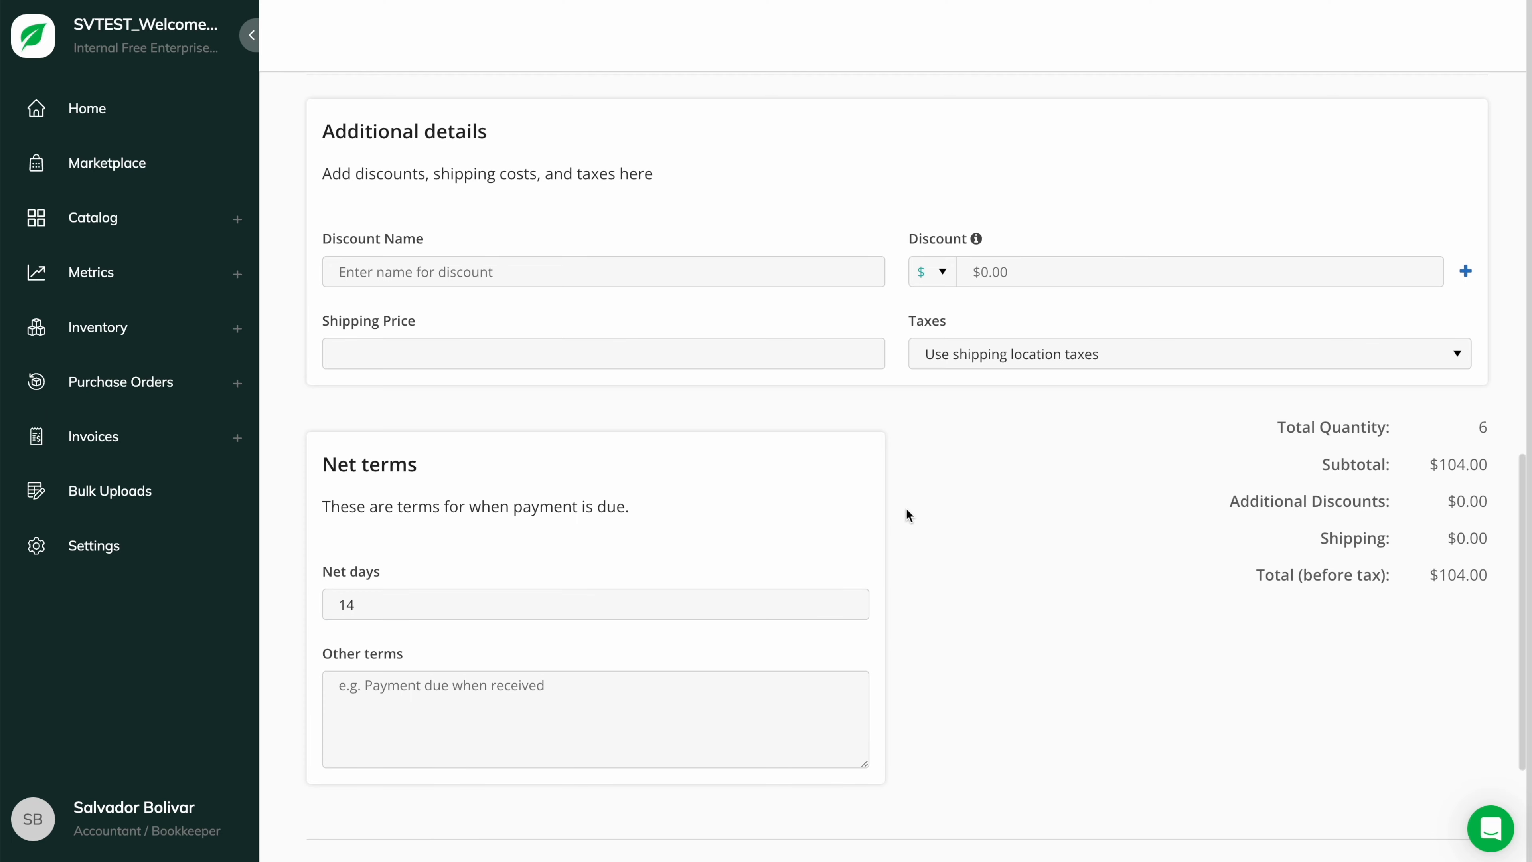
{"action": "scroll", "coordinate": [907, 517], "scroll_direction": "down", "scroll_amount": 3}
{"action": "left_click", "coordinate": [694, 701]}
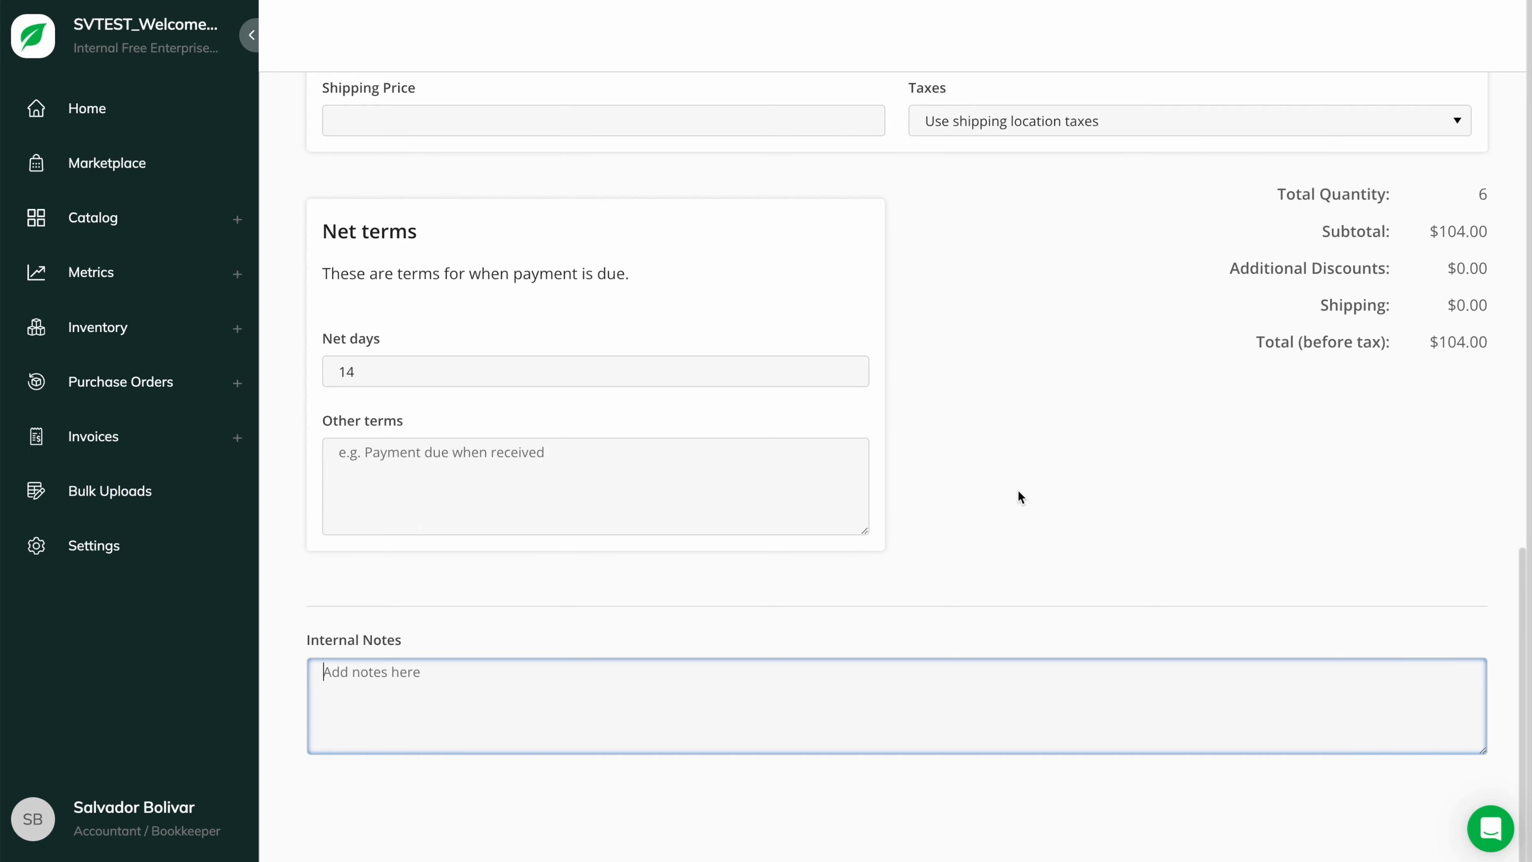
{"action": "scroll", "coordinate": [1017, 491], "scroll_direction": "up", "scroll_amount": 10}
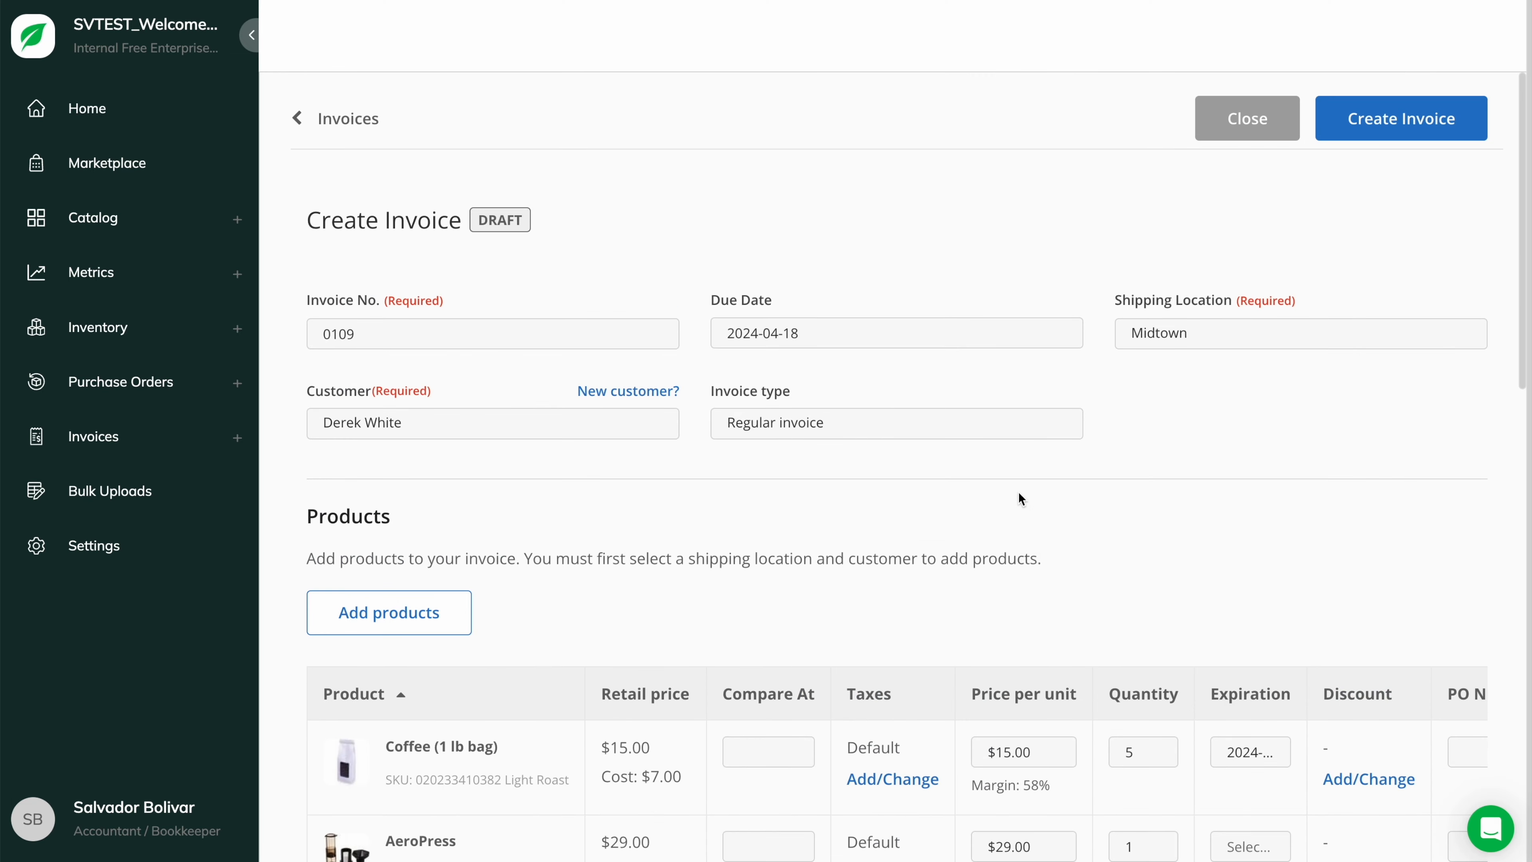
{"action": "left_click", "coordinate": [1364, 115]}
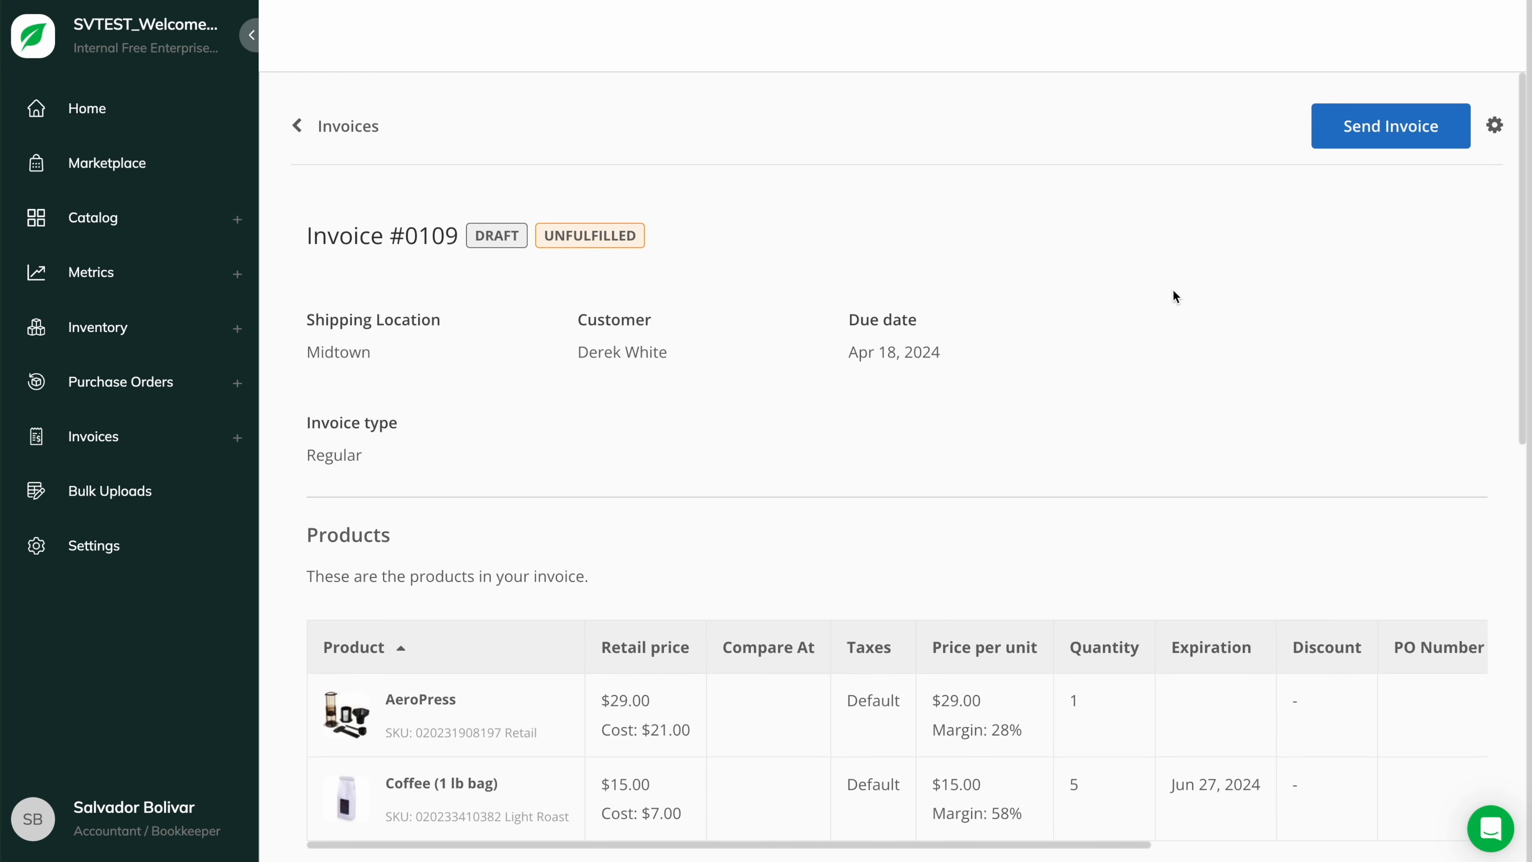
{"action": "left_click", "coordinate": [1371, 128]}
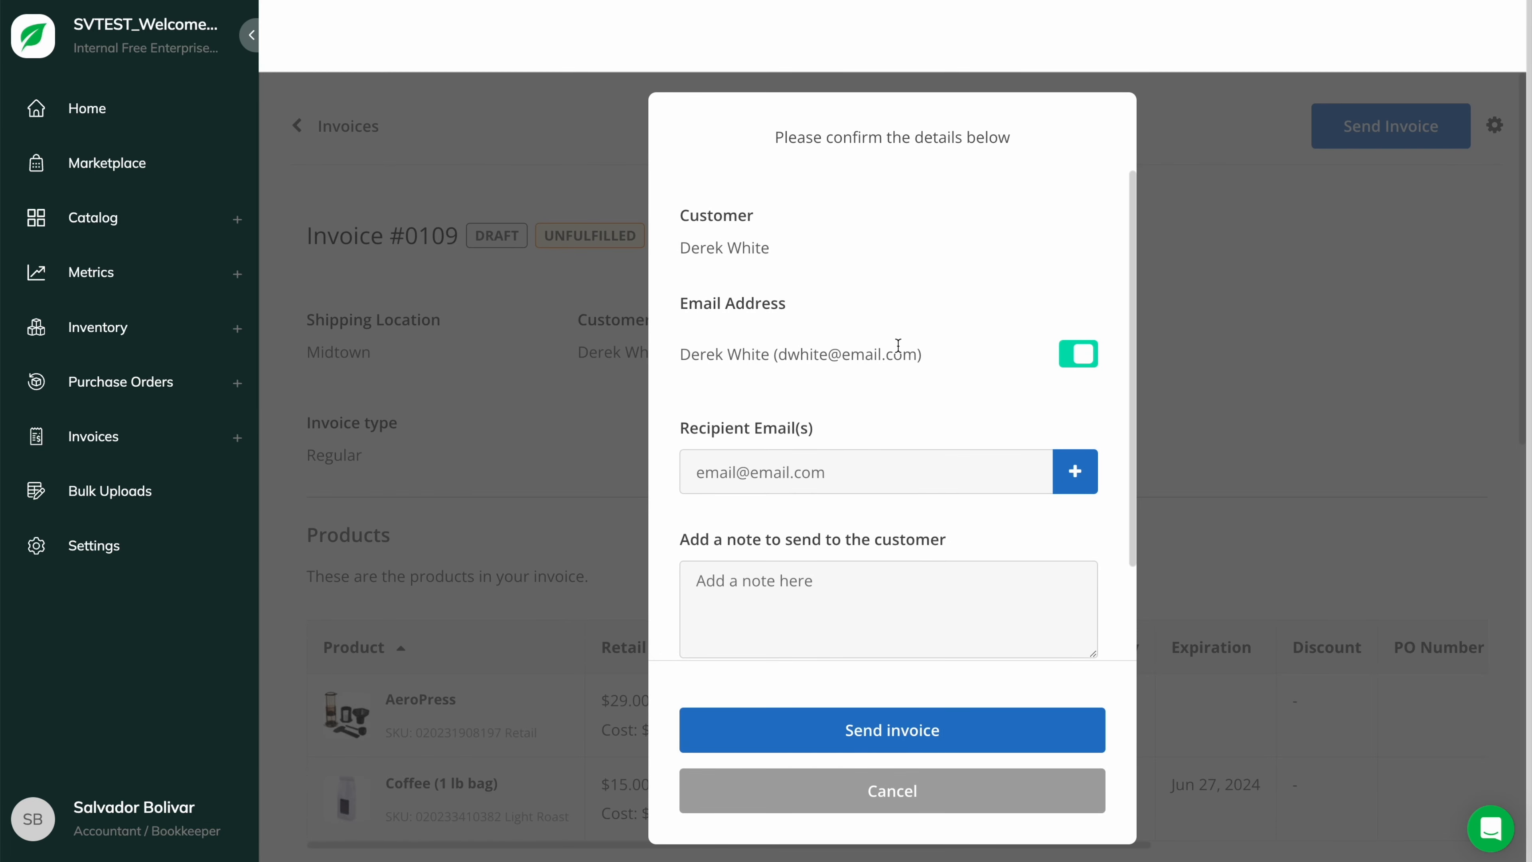
- Tick Send me a copy in the send dialog and send invoice #0109
{"action": "left_click", "coordinate": [850, 467]}
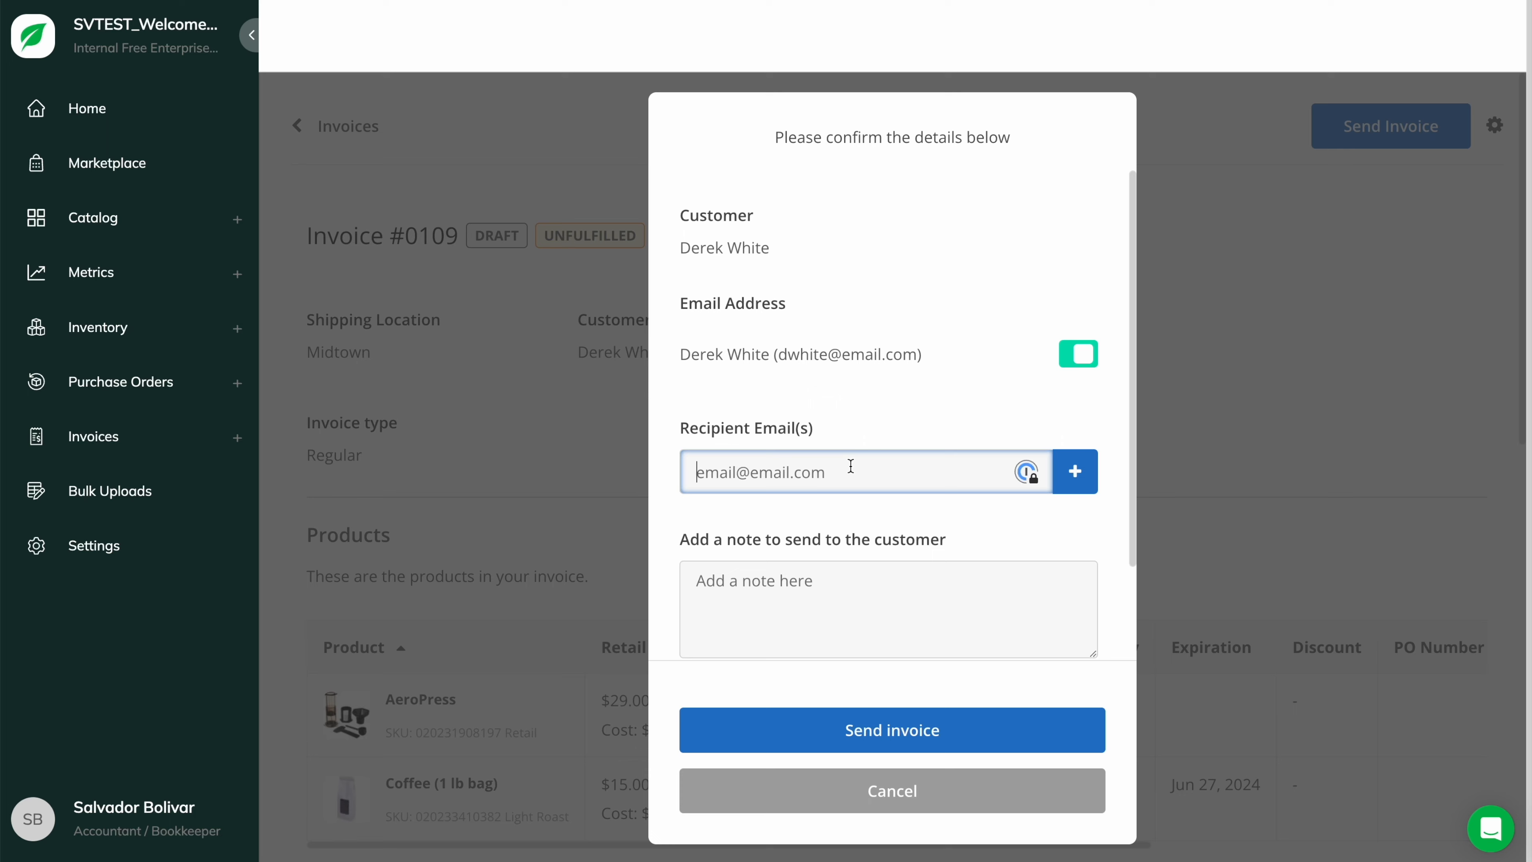
{"action": "left_click", "coordinate": [851, 572]}
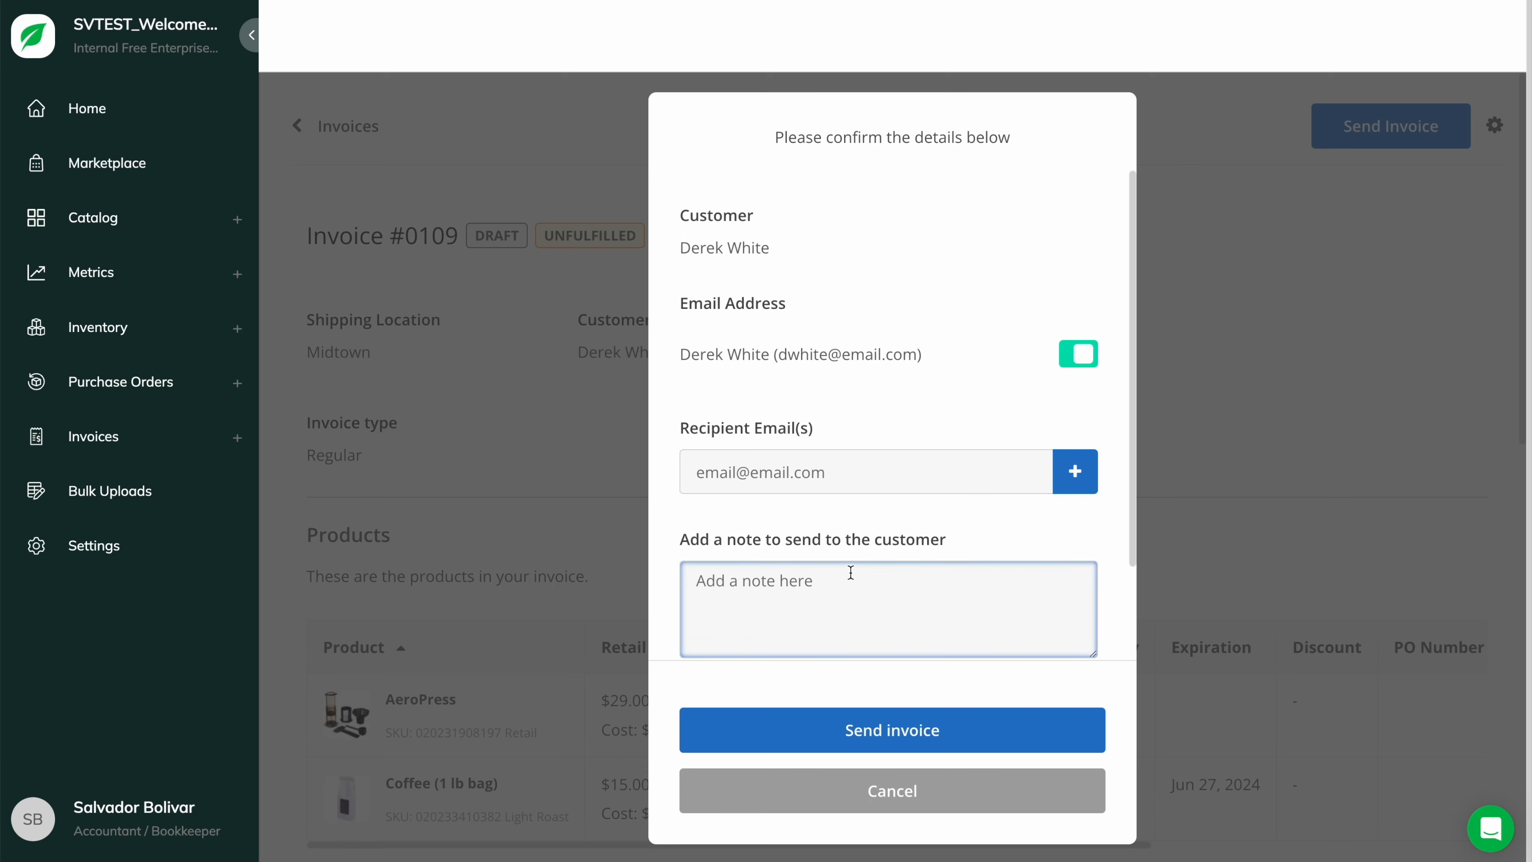
{"action": "scroll", "coordinate": [850, 572], "scroll_direction": "down", "scroll_amount": 2}
{"action": "left_click", "coordinate": [689, 585]}
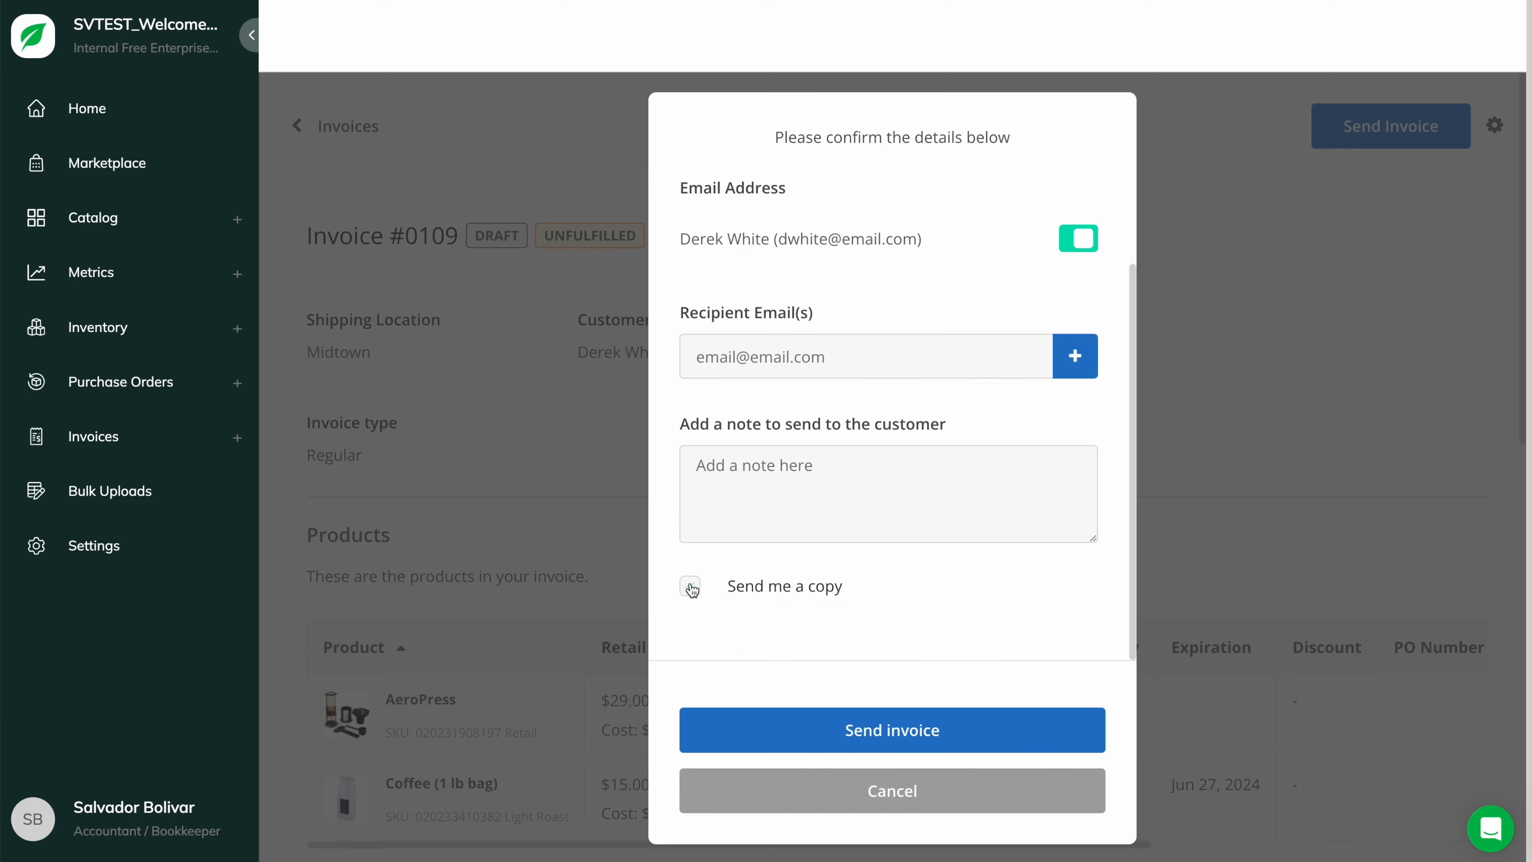
{"action": "left_click", "coordinate": [899, 729]}
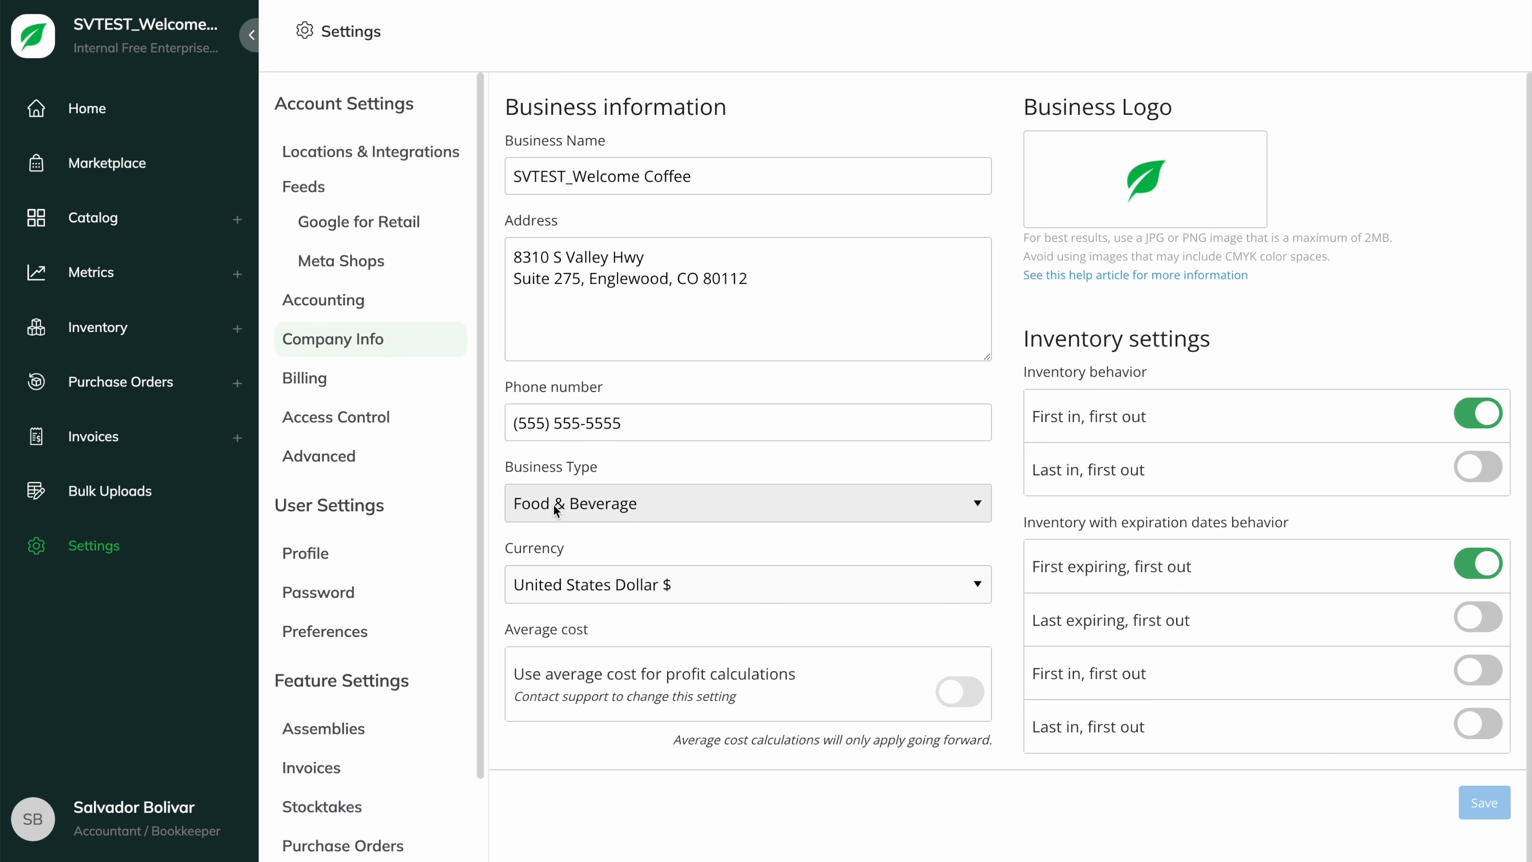
- Look over the invoice feature settings
{"action": "left_click", "coordinate": [368, 782]}
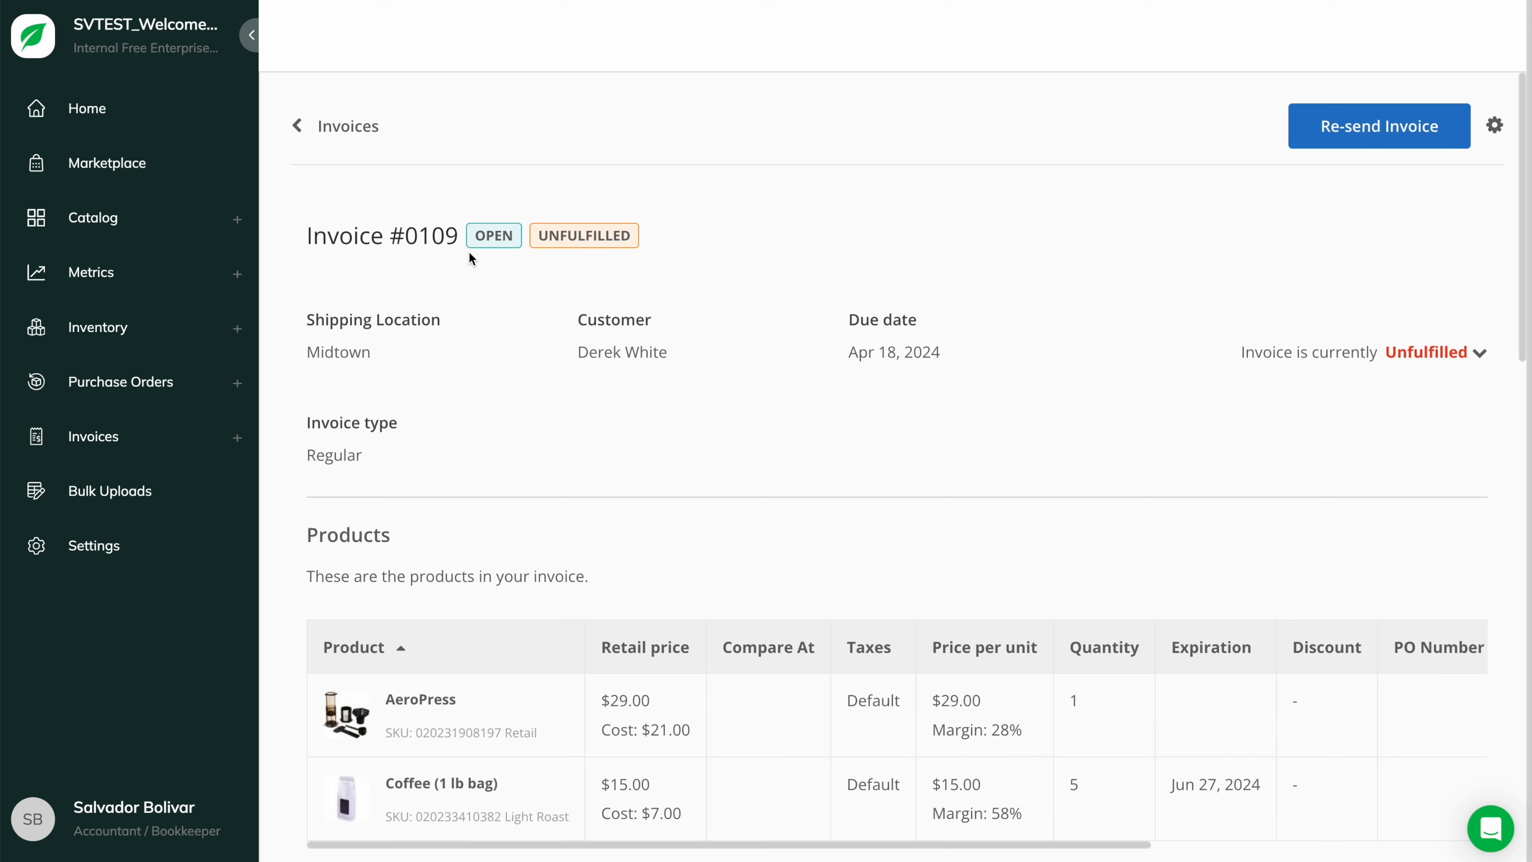
- Log a $109.73 cash offline payment on invoice #0109, discarding the tracking-number edit
{"action": "scroll", "coordinate": [785, 486], "scroll_direction": "down", "scroll_amount": 10}
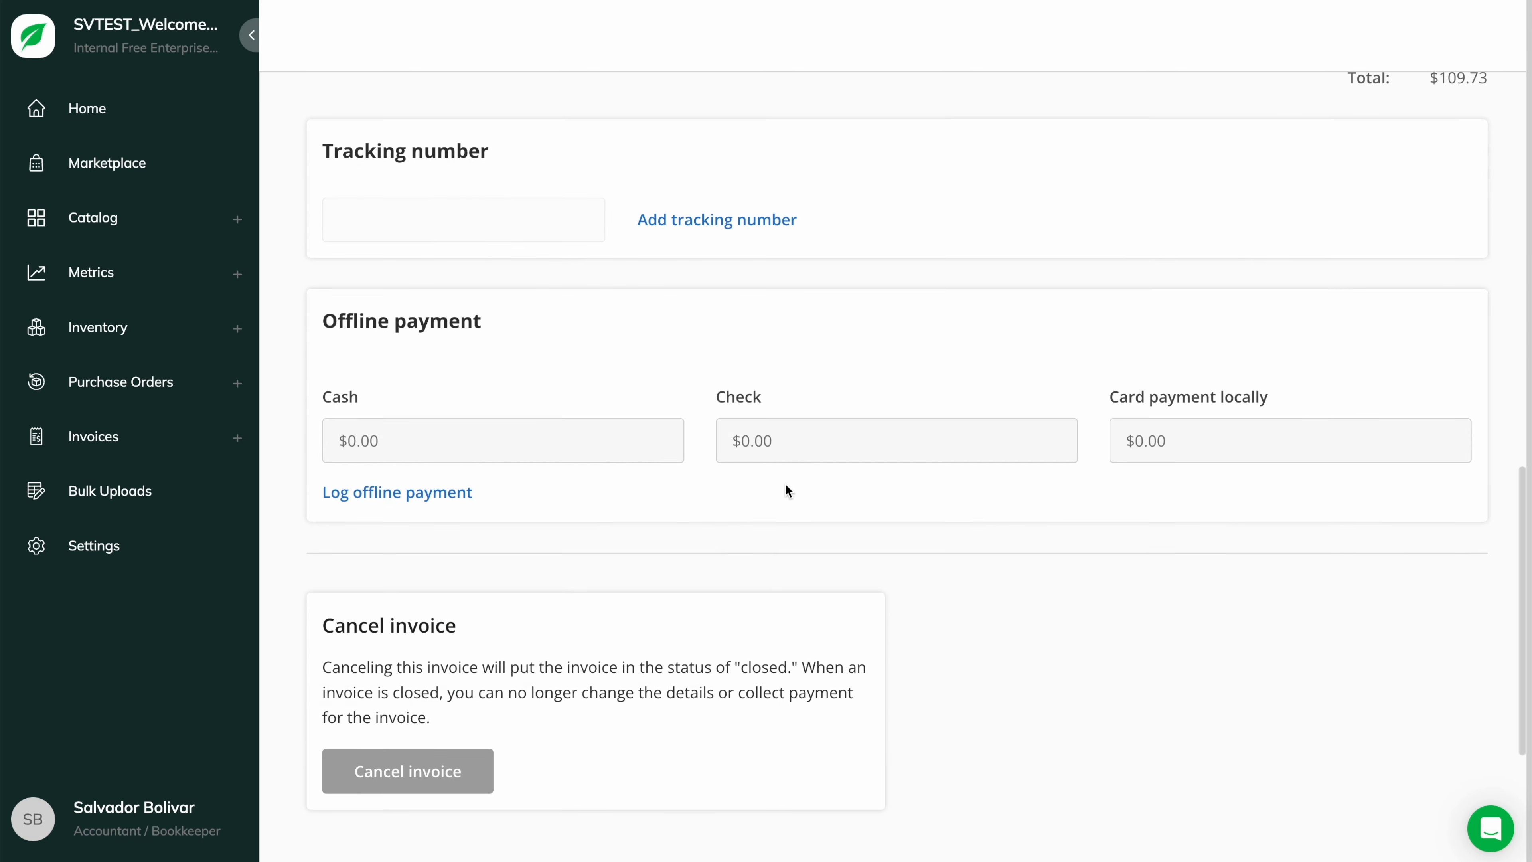
{"action": "left_click", "coordinate": [688, 212]}
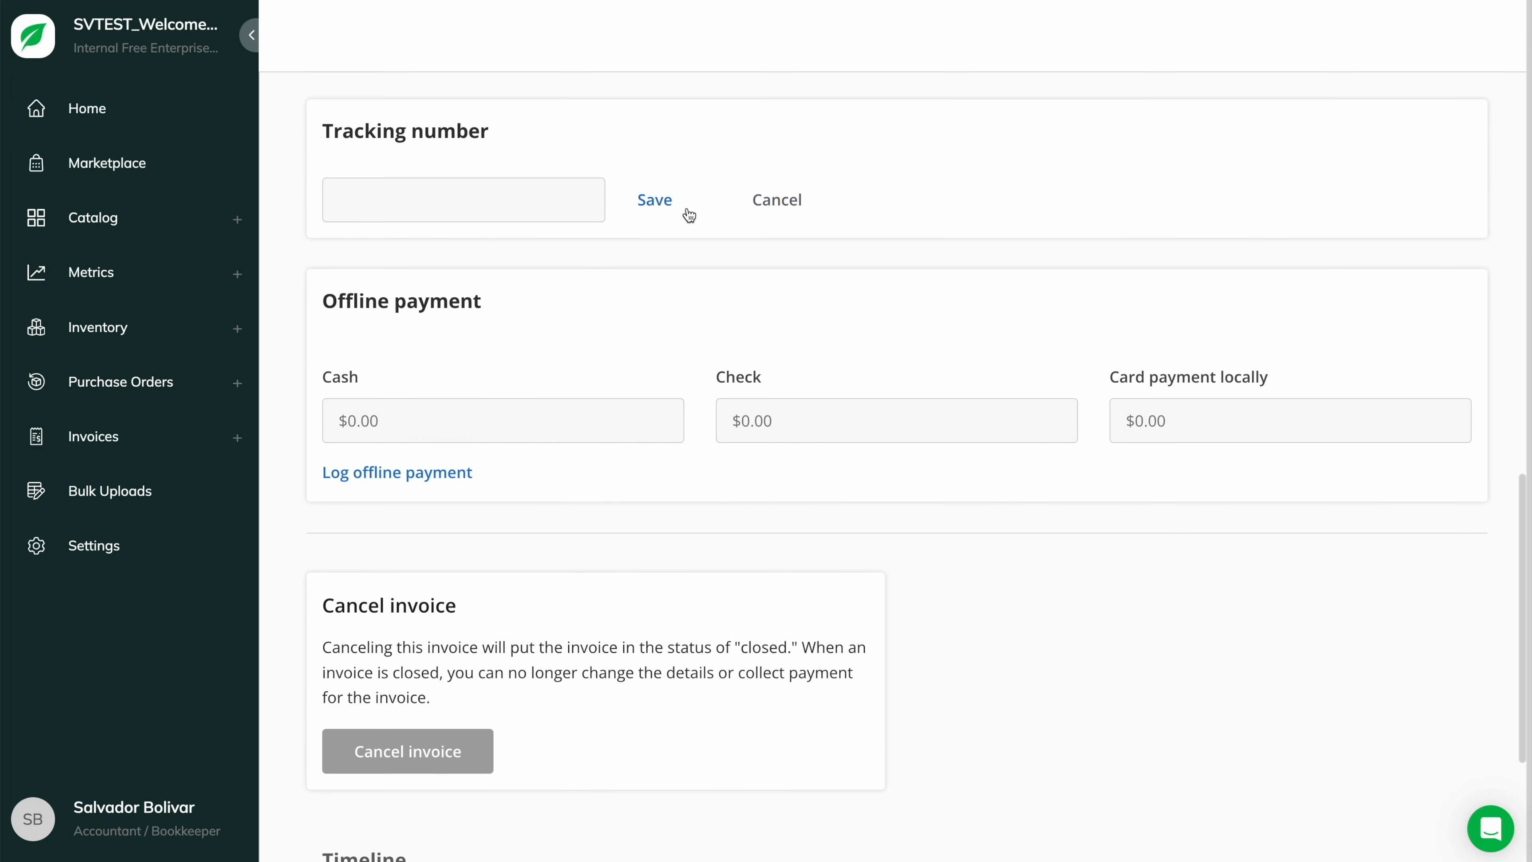
{"action": "left_click", "coordinate": [776, 208]}
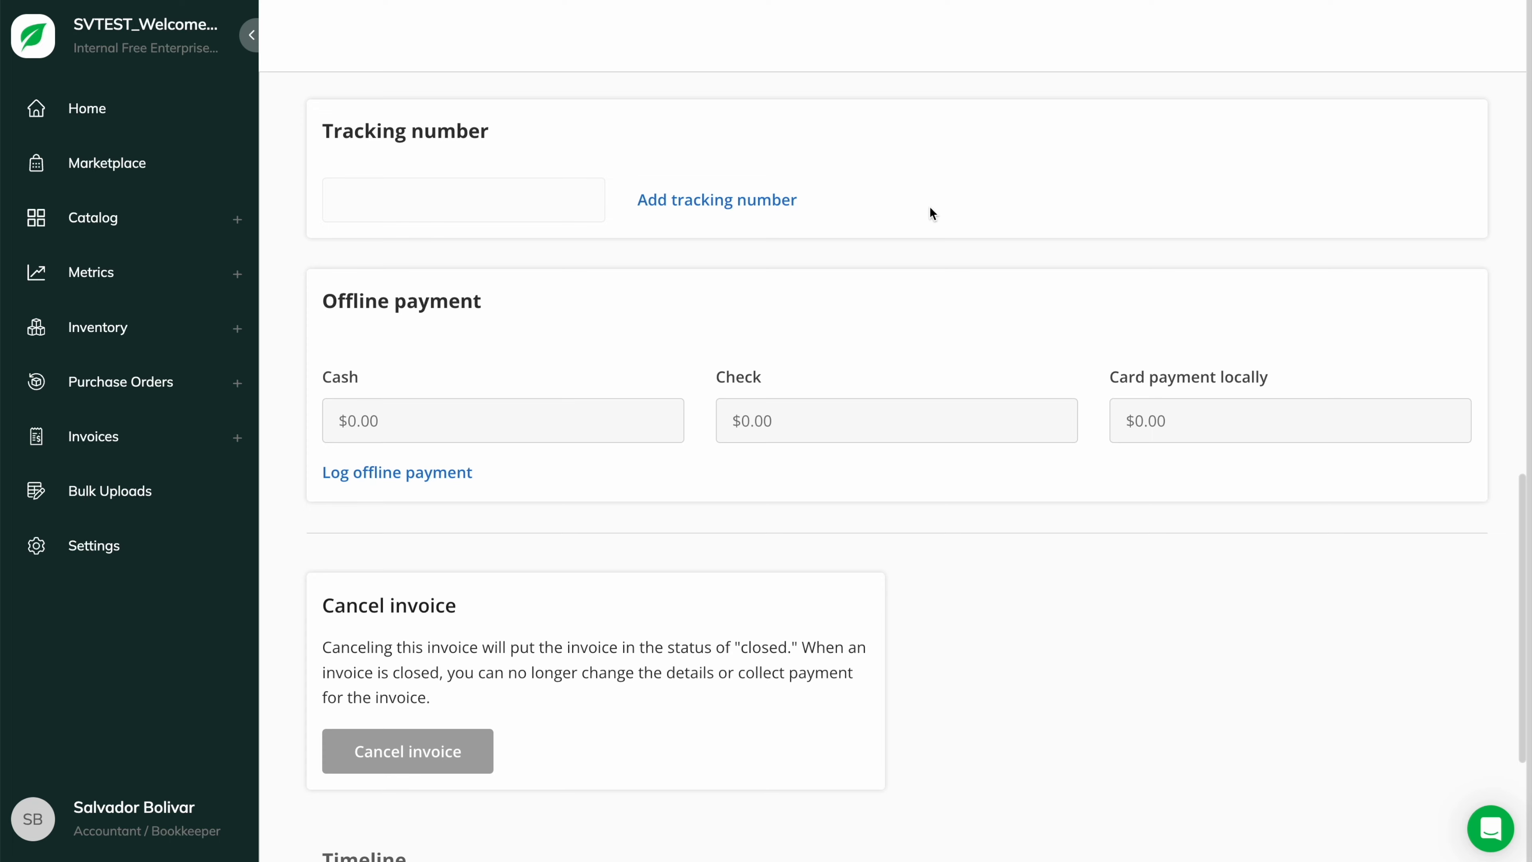
{"action": "scroll", "coordinate": [929, 208], "scroll_direction": "up", "scroll_amount": 2}
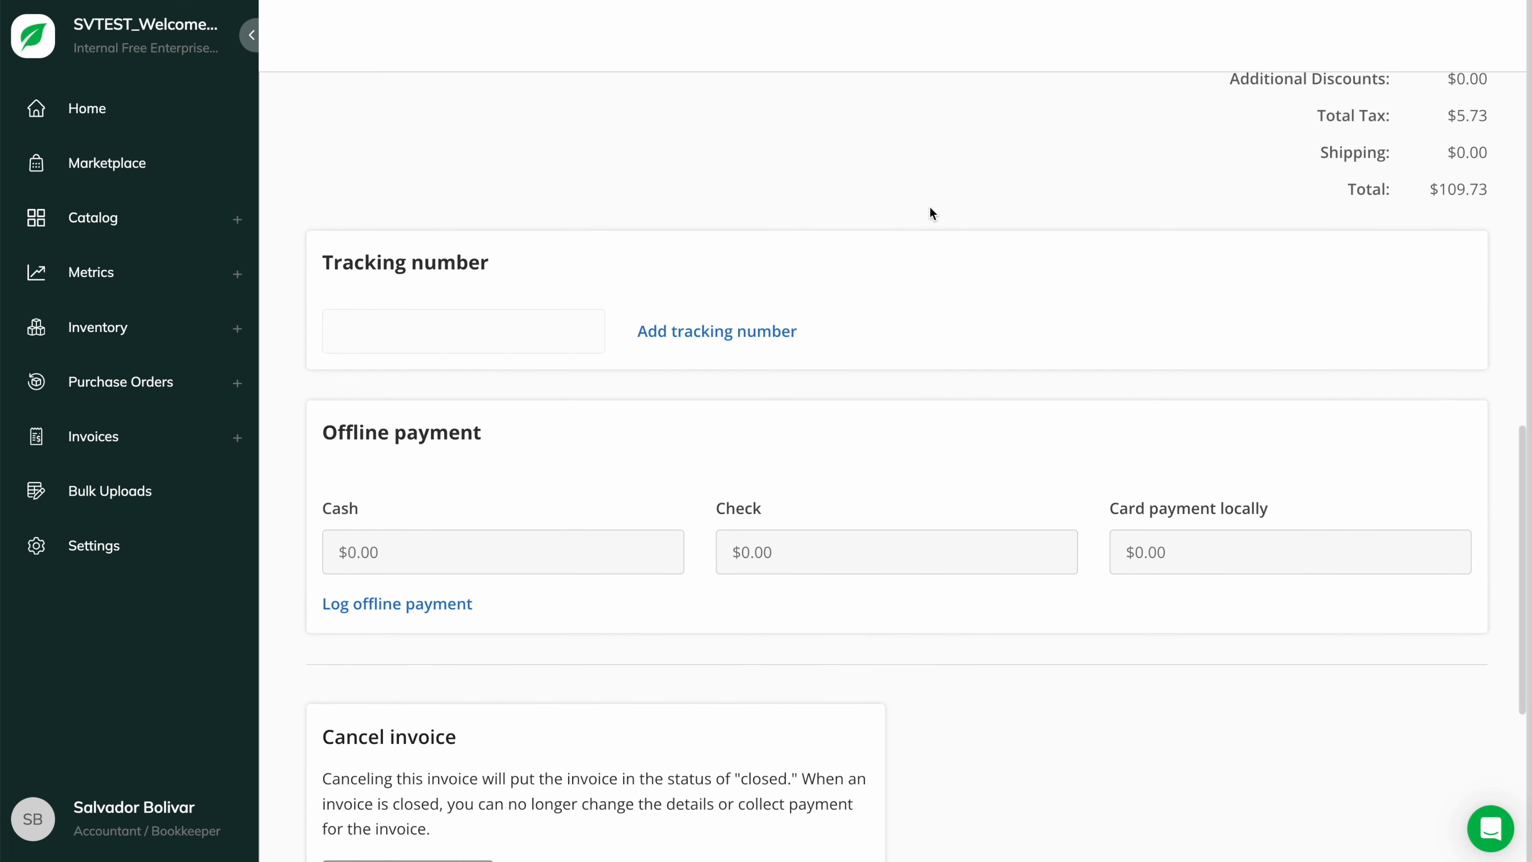
{"action": "left_click", "coordinate": [537, 550]}
{"action": "type", "text": "109.73"}
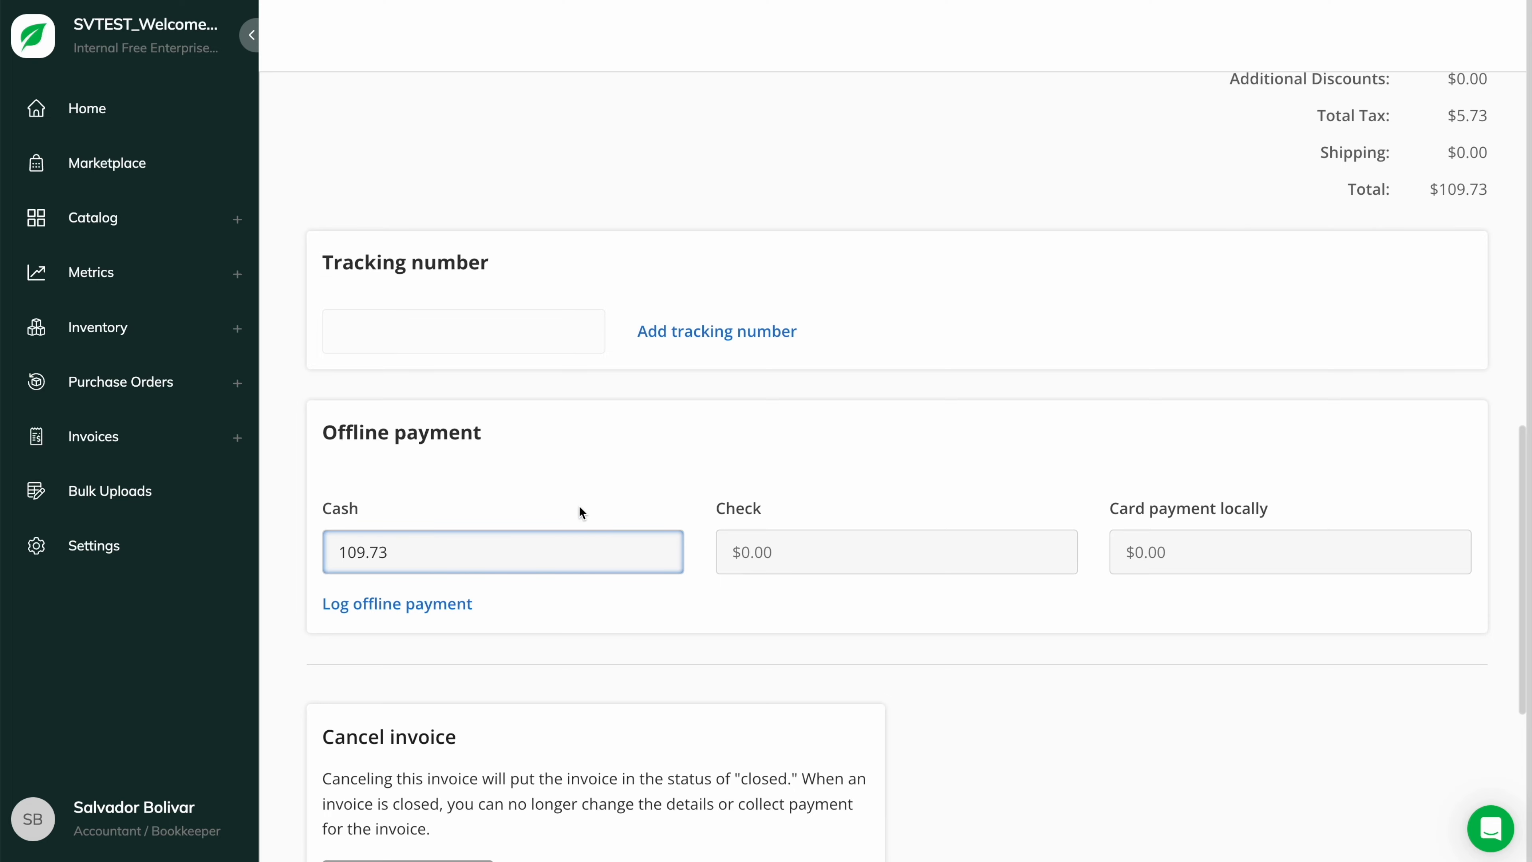
{"action": "left_click", "coordinate": [435, 613]}
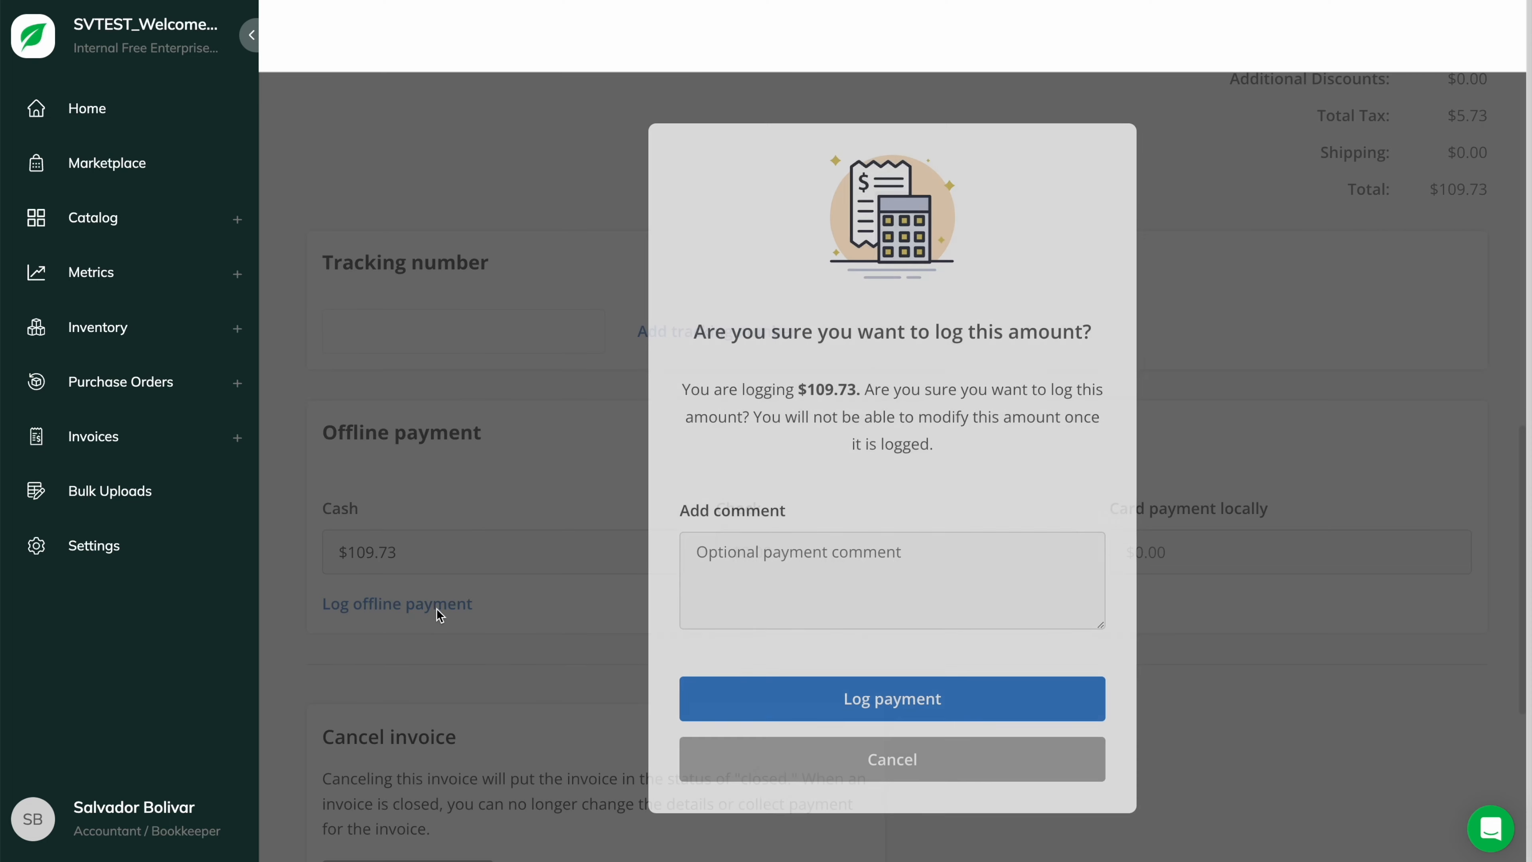
{"action": "left_click", "coordinate": [889, 704]}
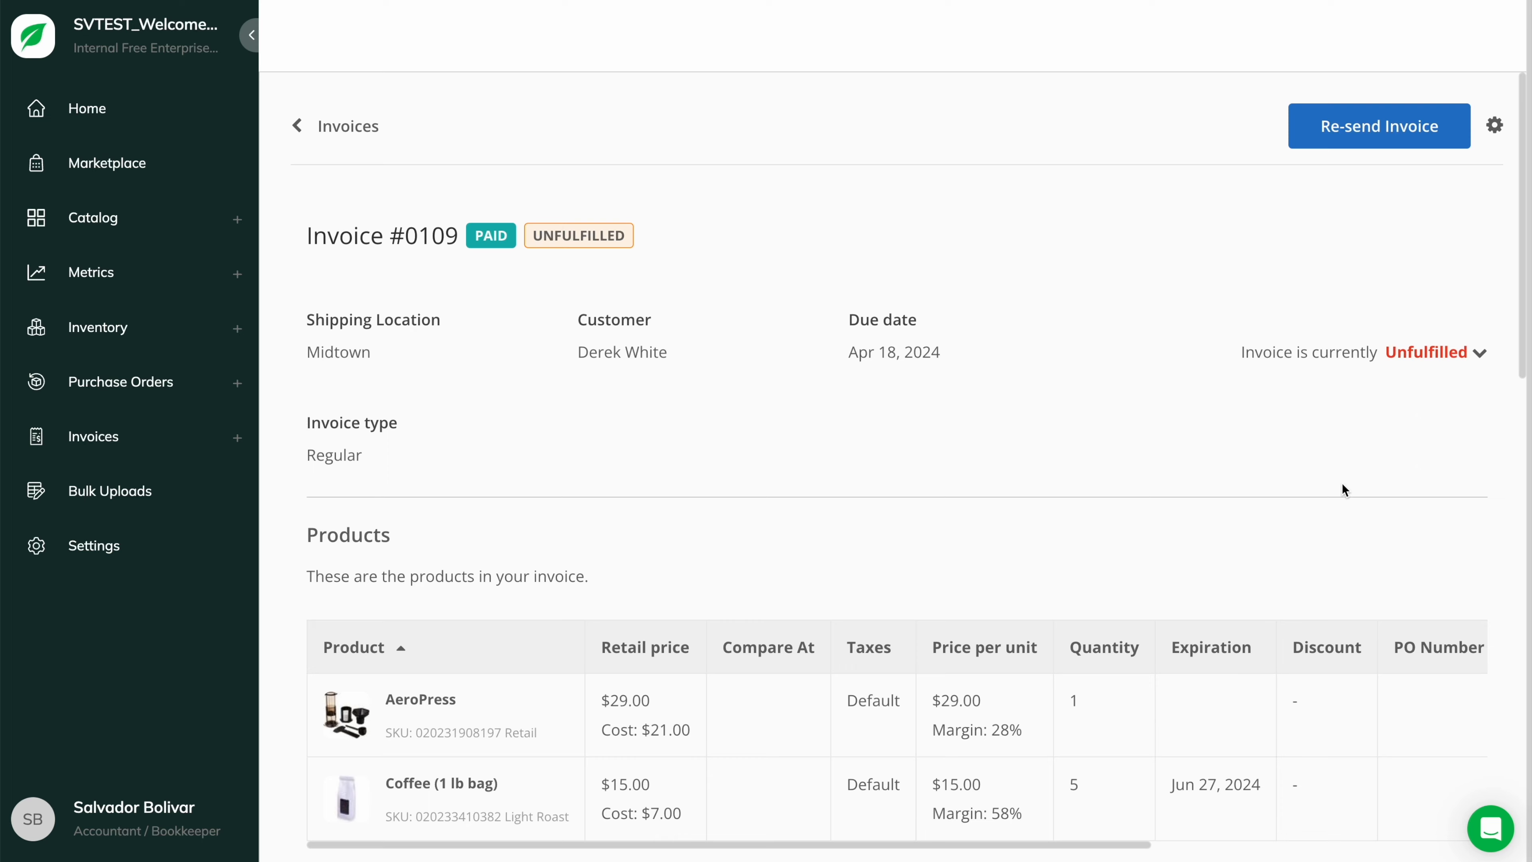
- Mark invoice #0109 as fulfilled, then choose Issue refund from its actions menu
{"action": "left_click", "coordinate": [1427, 357]}
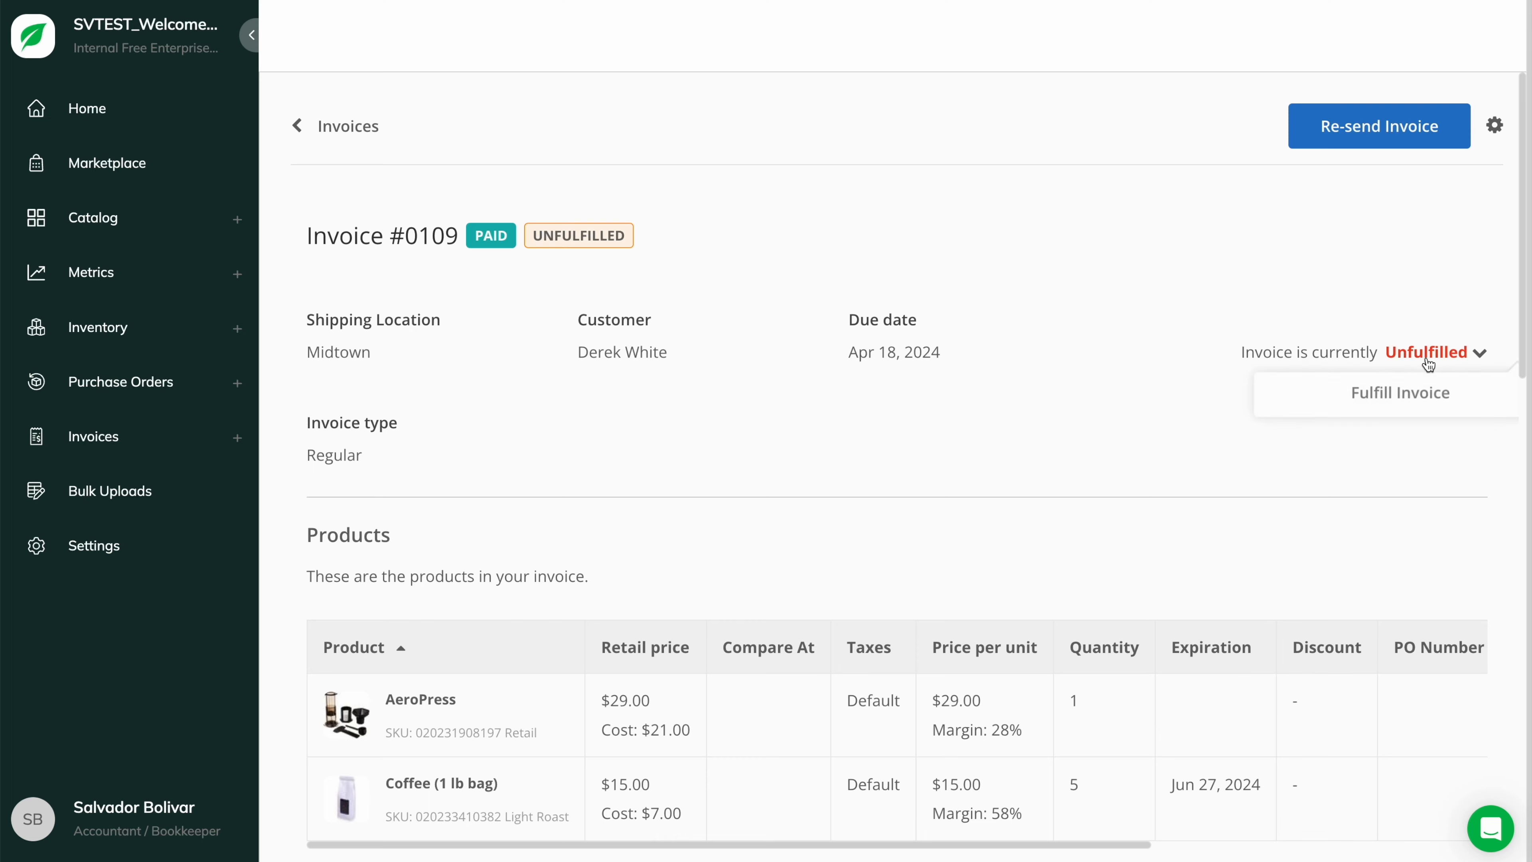
{"action": "left_click", "coordinate": [1397, 411]}
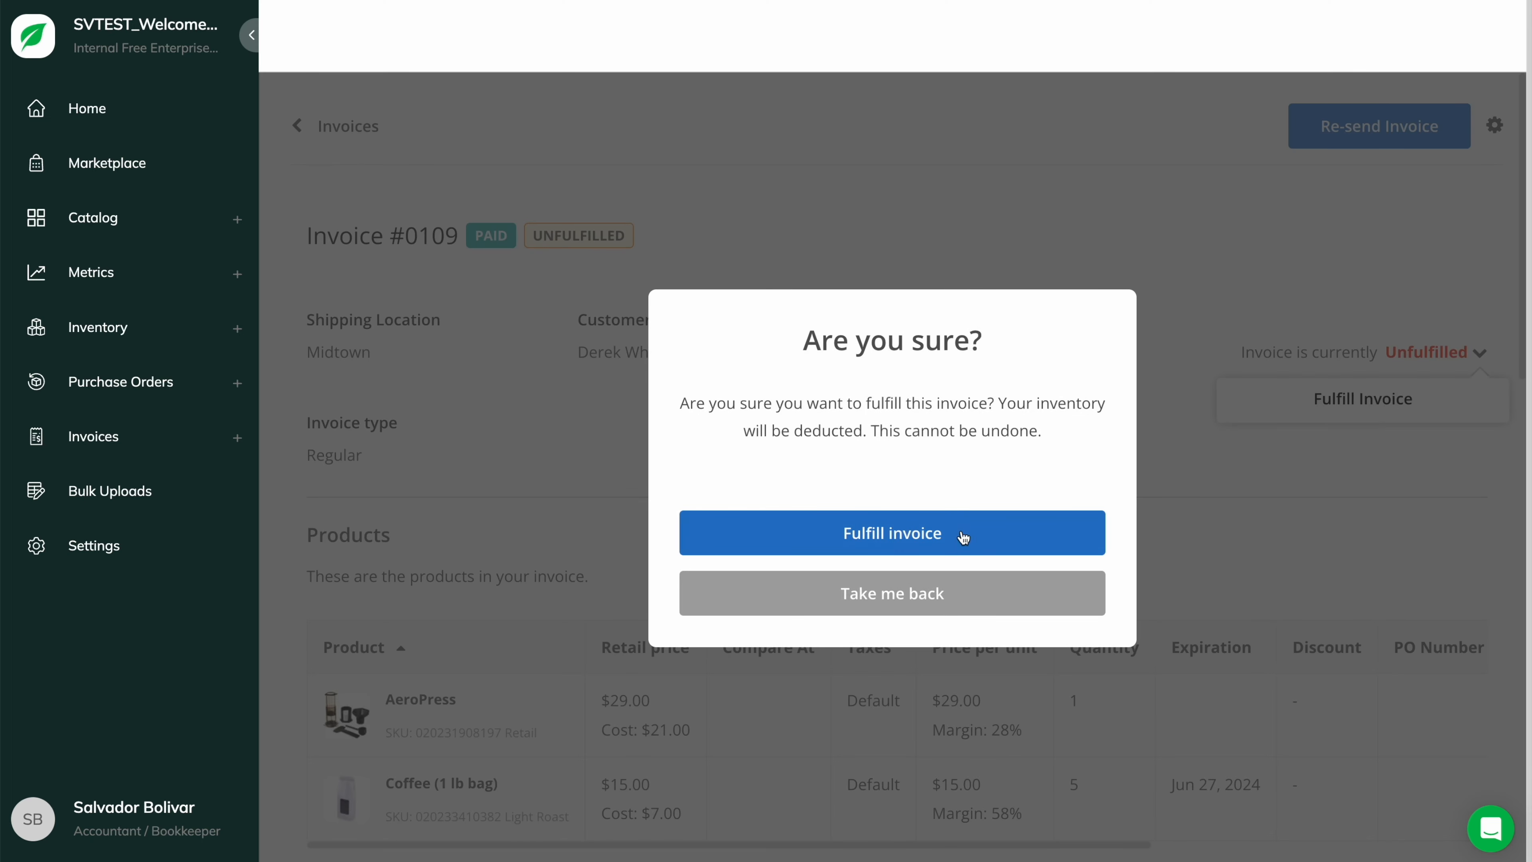
{"action": "left_click", "coordinate": [894, 546]}
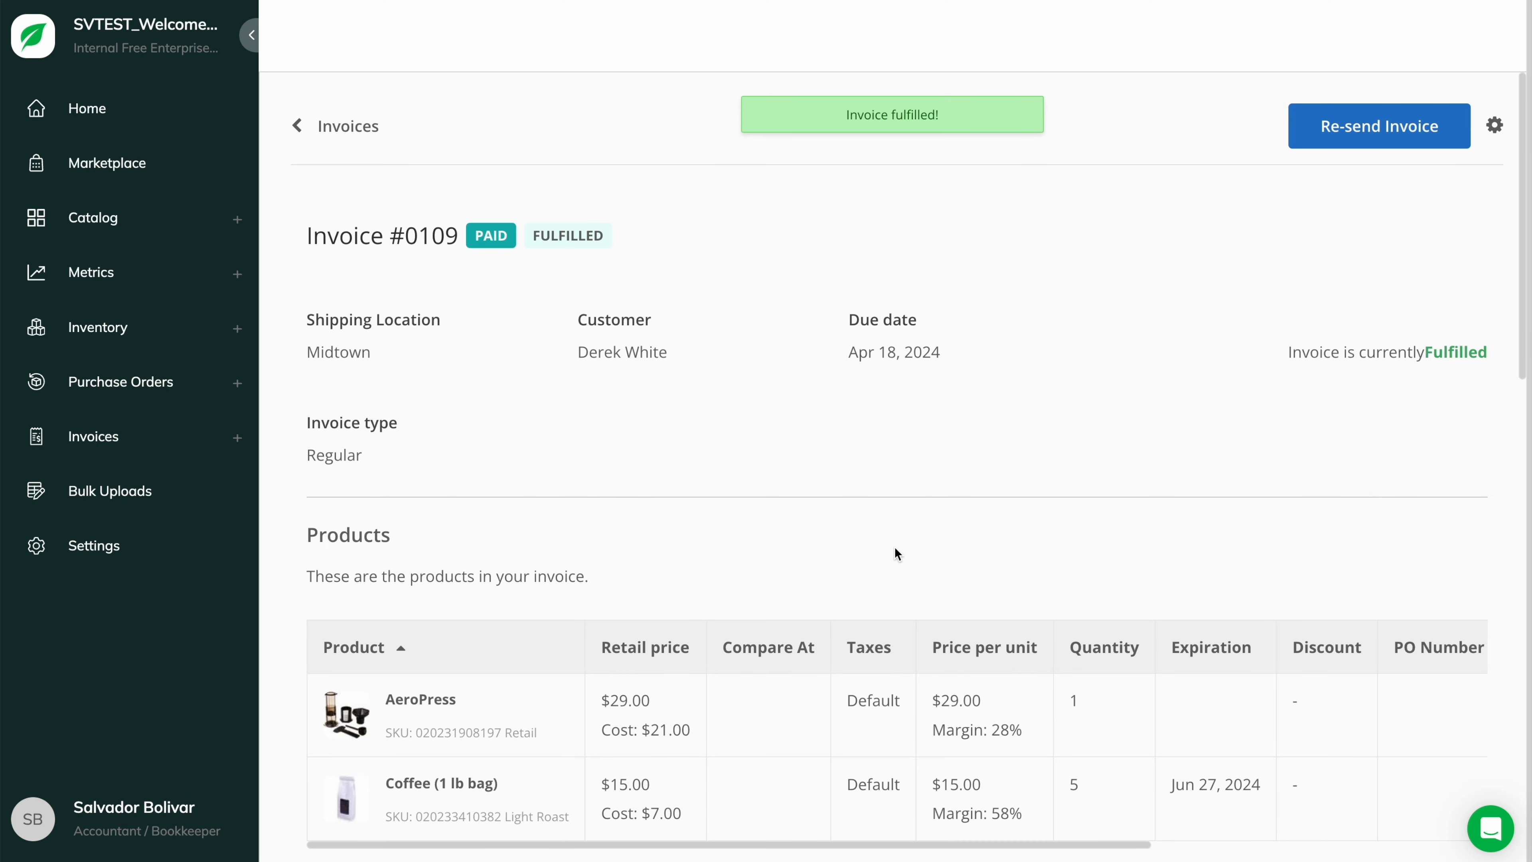
{"action": "scroll", "coordinate": [897, 554], "scroll_direction": "down", "scroll_amount": 5}
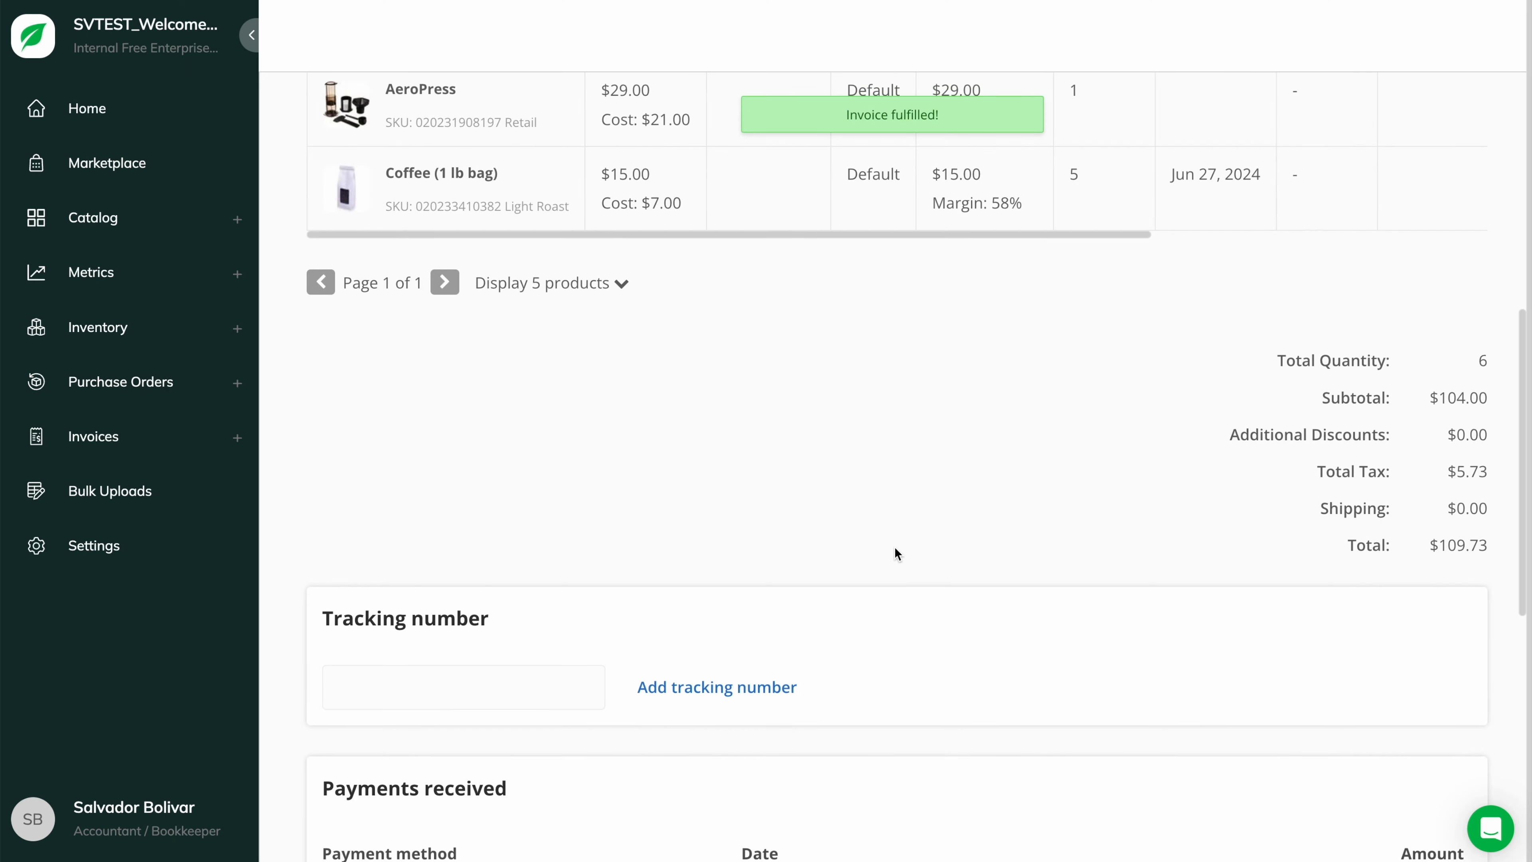
{"action": "scroll", "coordinate": [897, 554], "scroll_direction": "up", "scroll_amount": 5}
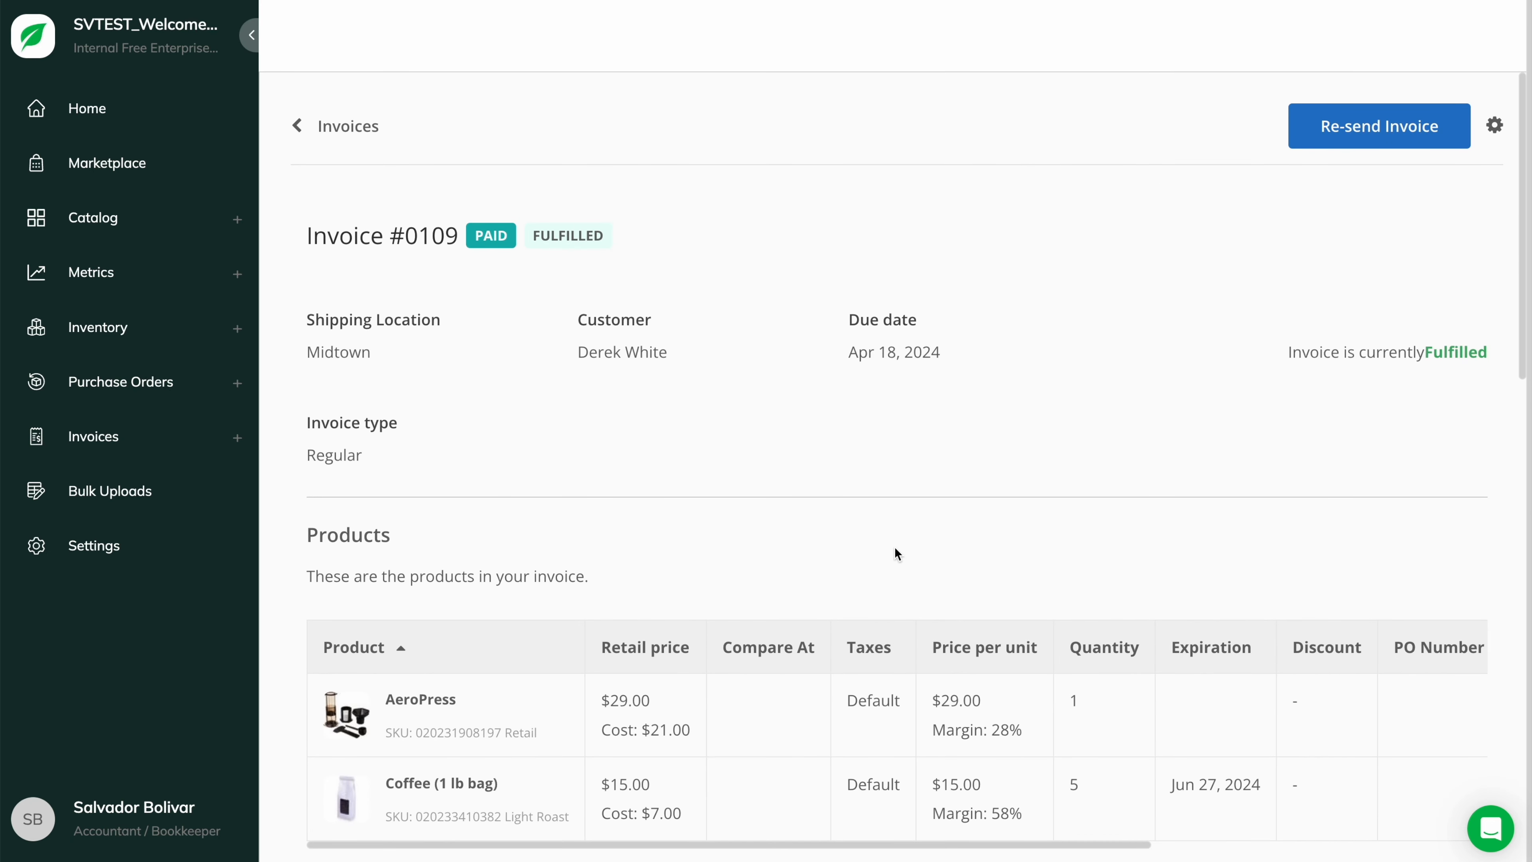
{"action": "left_click", "coordinate": [1495, 125]}
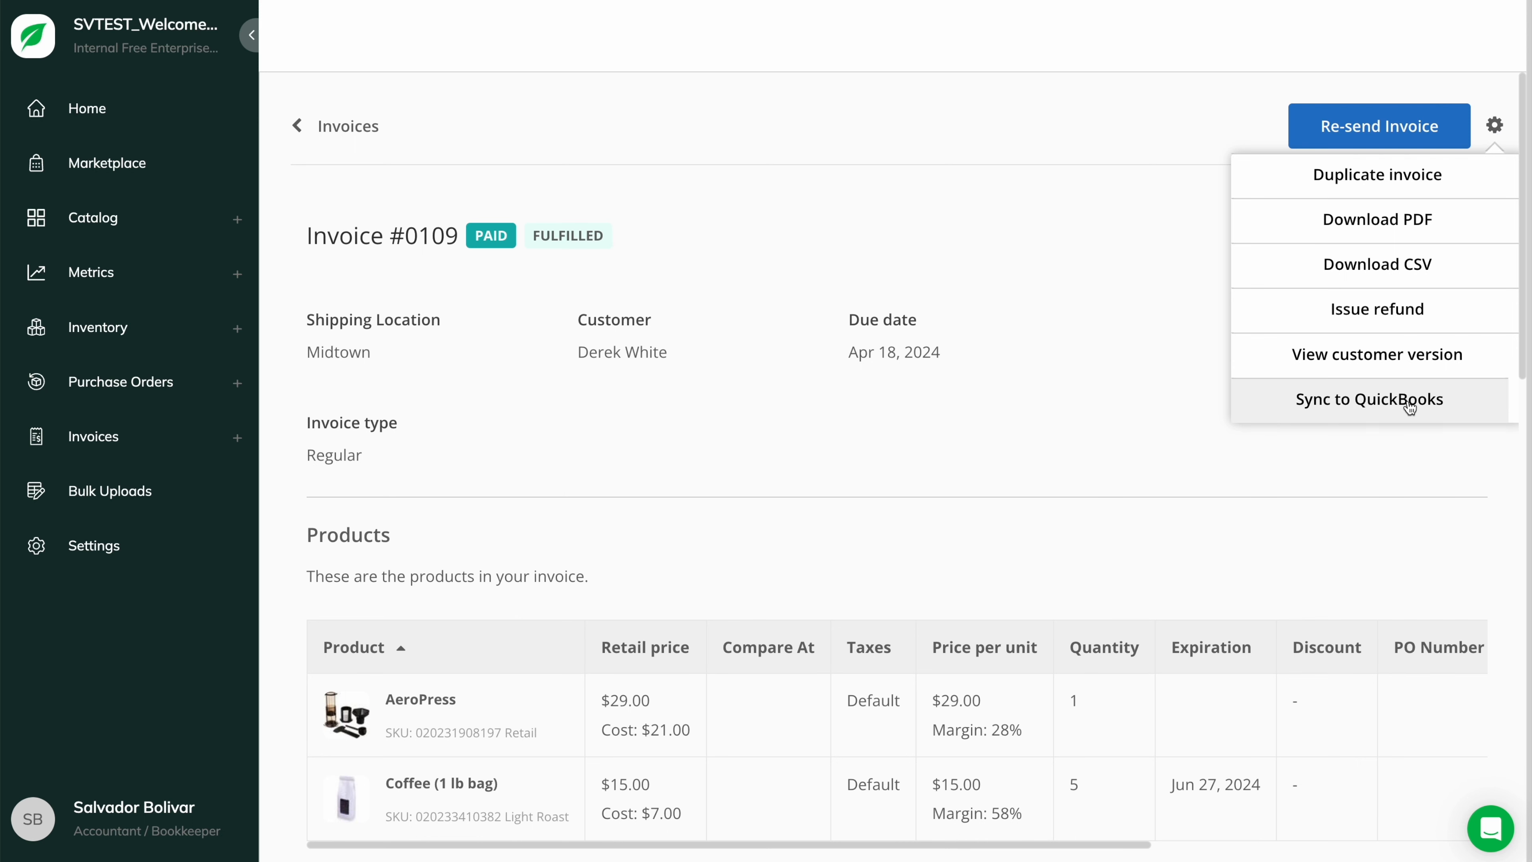
{"action": "left_click", "coordinate": [1399, 320]}
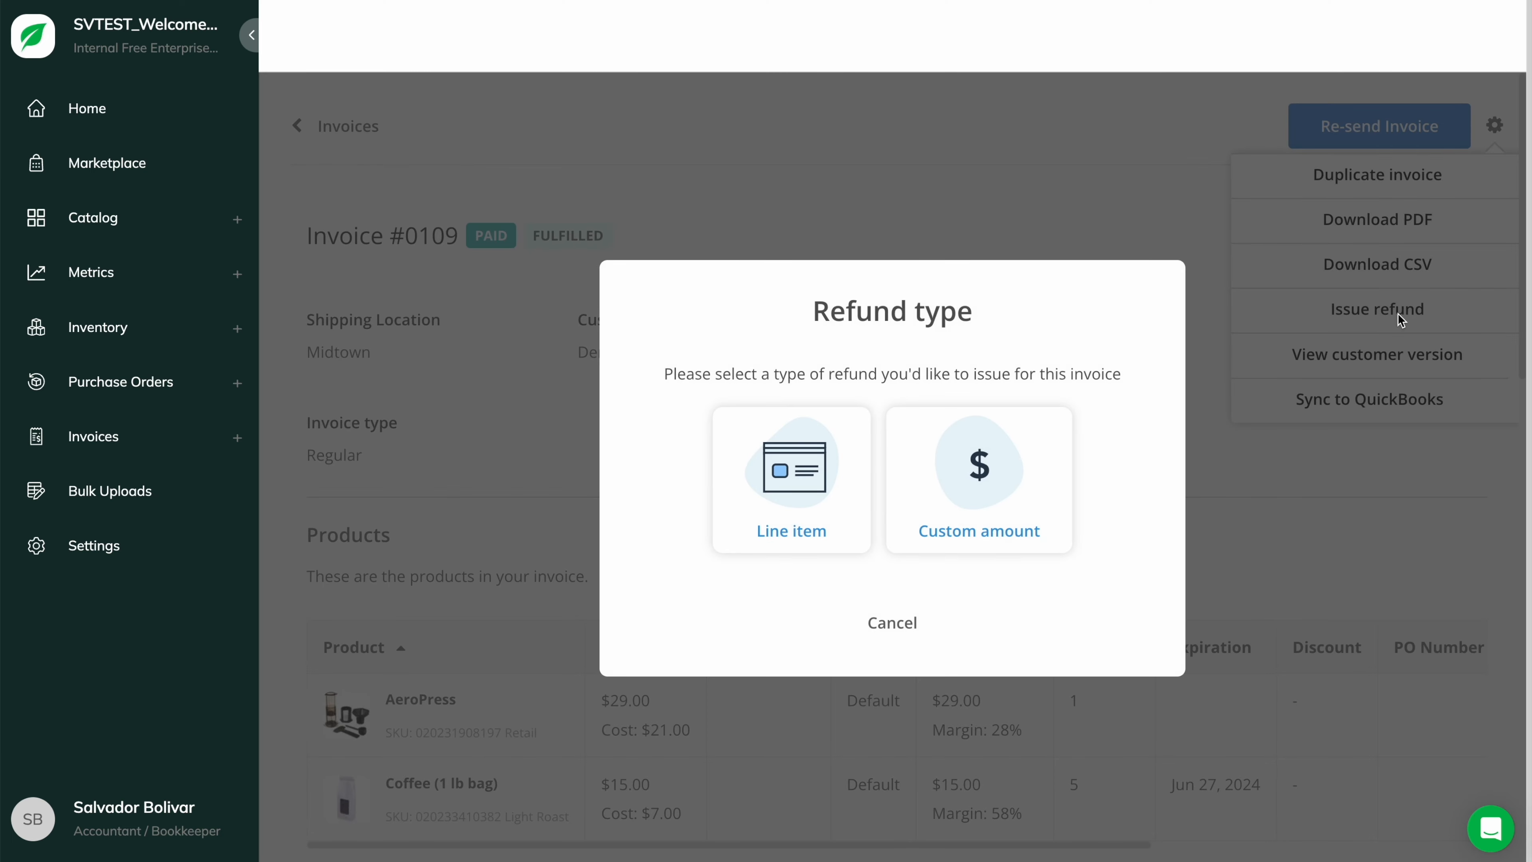
- Refund 1 AeroPress ($30.60) offline as a line item without restocking Midtown, then start another refund
{"action": "left_click", "coordinate": [809, 477]}
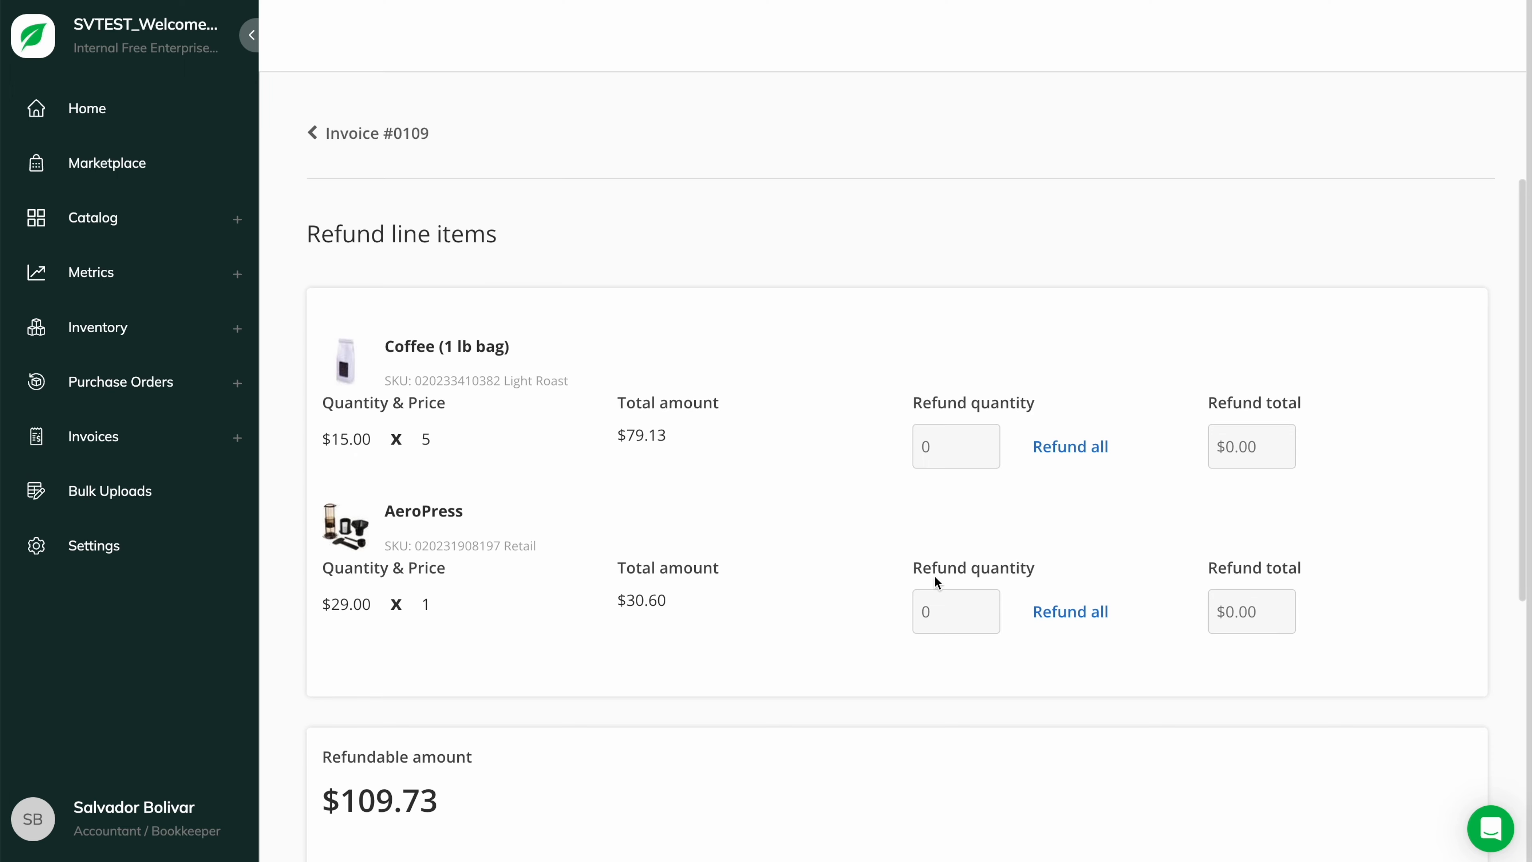
{"action": "left_click", "coordinate": [968, 608]}
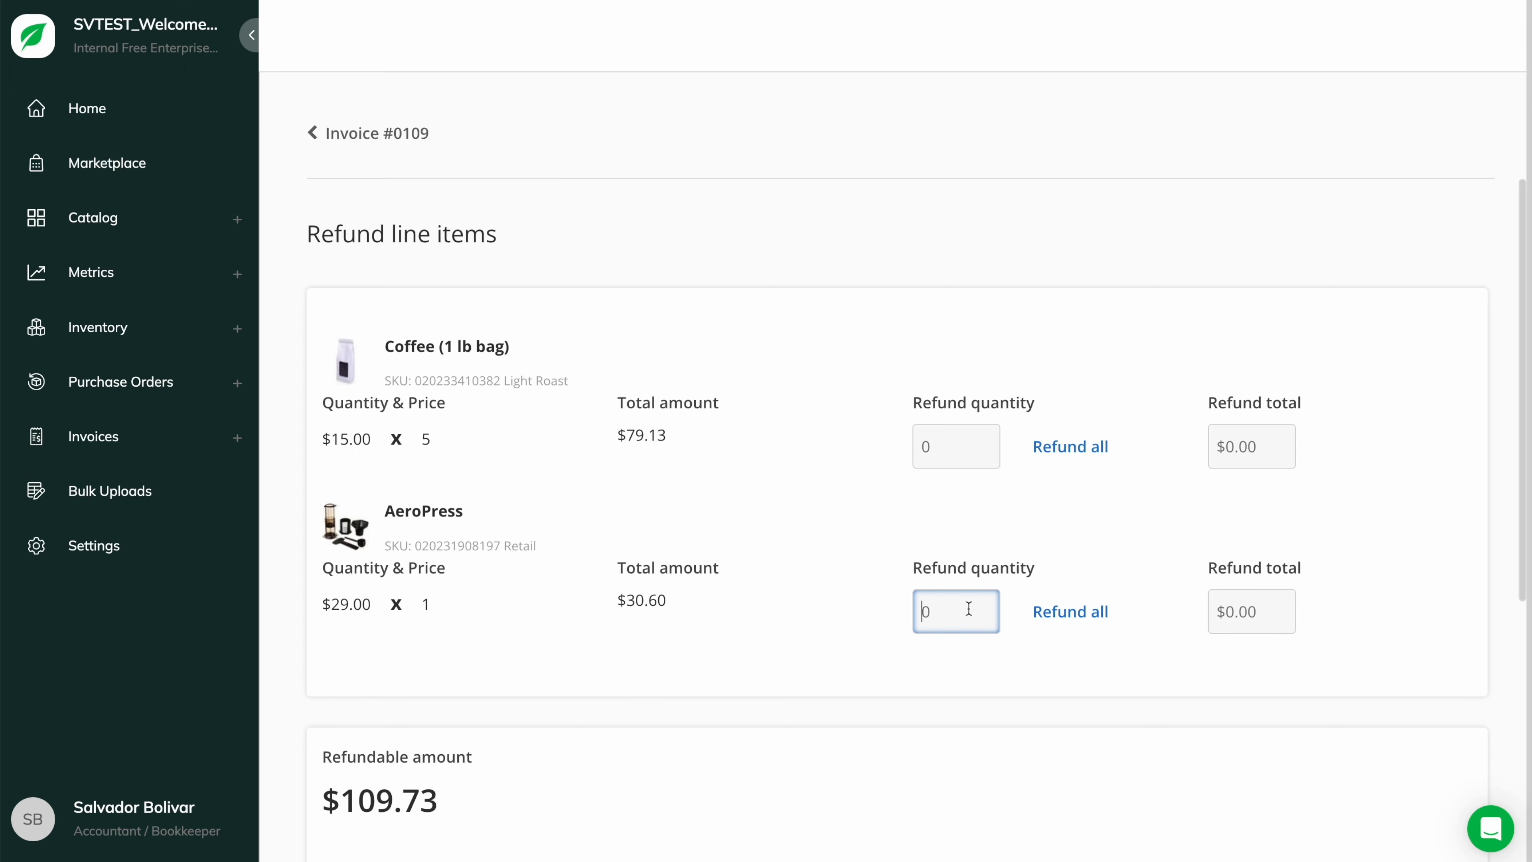
{"action": "type", "text": "1"}
{"action": "left_click", "coordinate": [1019, 570]}
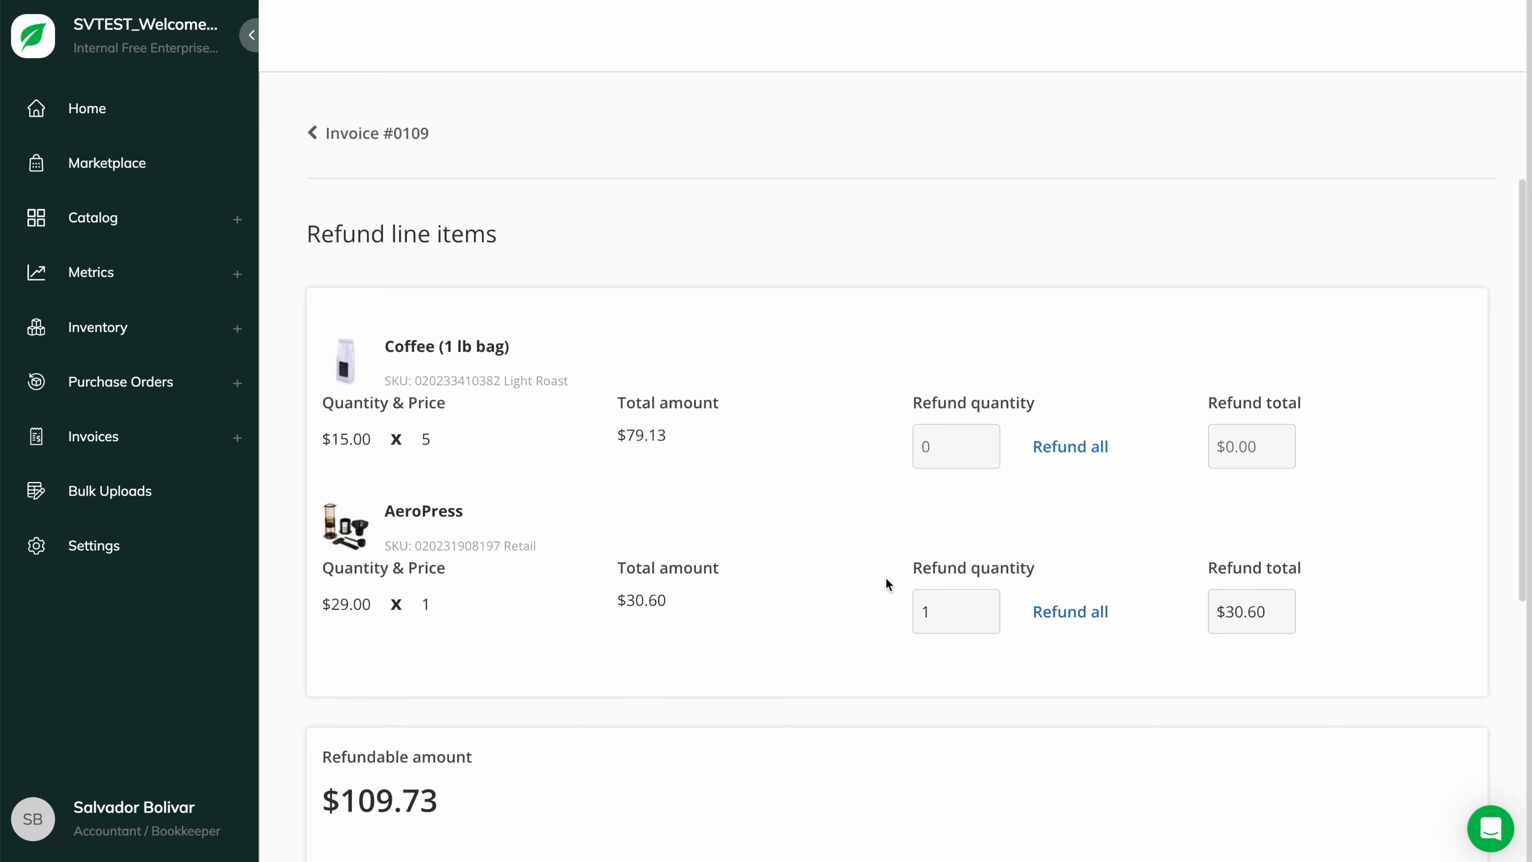
{"action": "scroll", "coordinate": [880, 577], "scroll_direction": "down", "scroll_amount": 5}
{"action": "scroll", "coordinate": [880, 577], "scroll_direction": "down", "scroll_amount": 1}
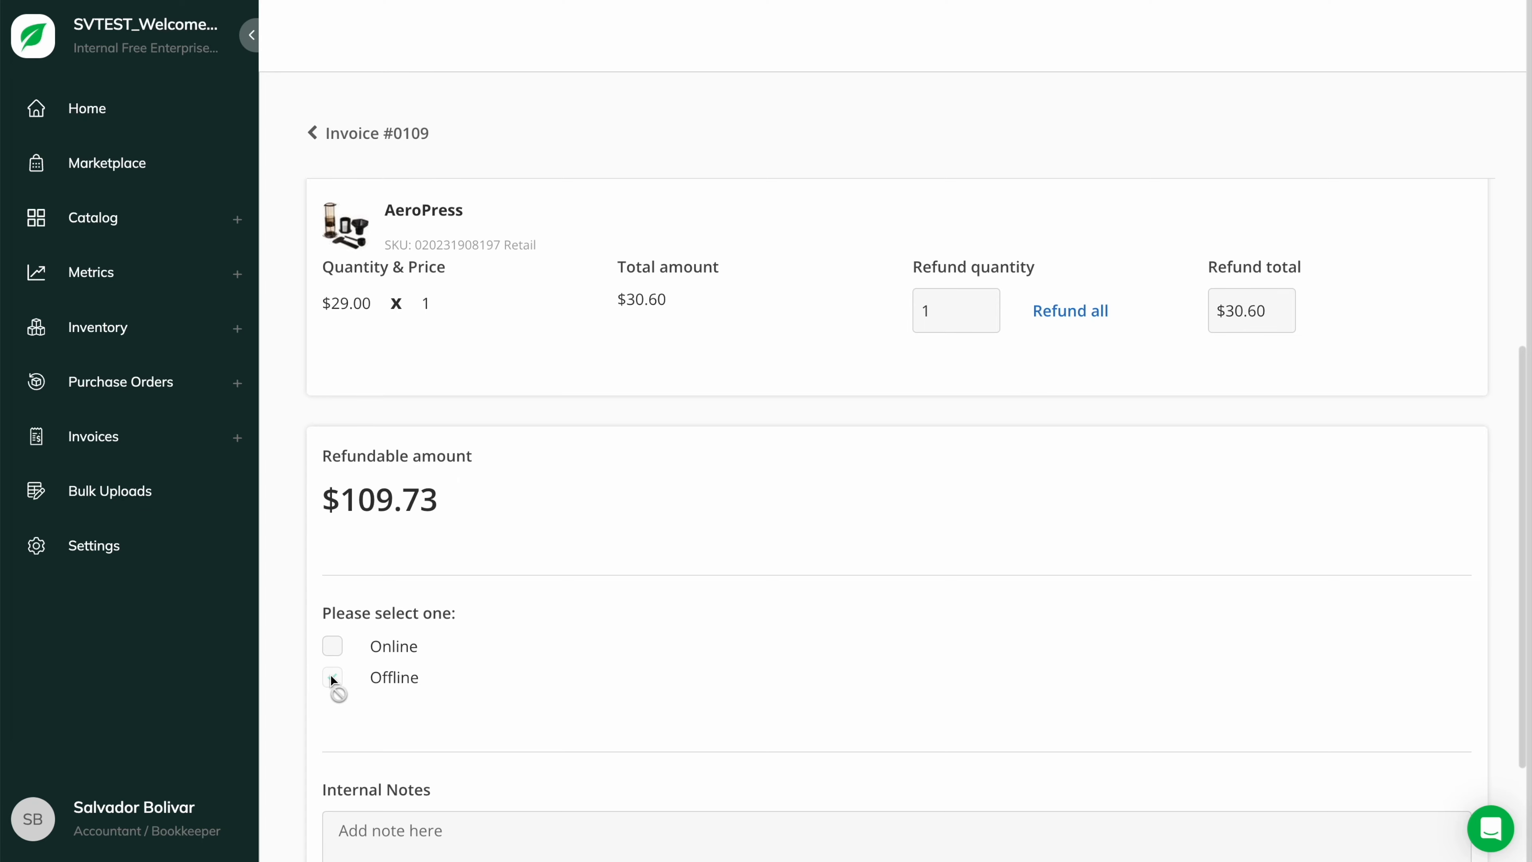
{"action": "scroll", "coordinate": [836, 689], "scroll_direction": "down", "scroll_amount": 5}
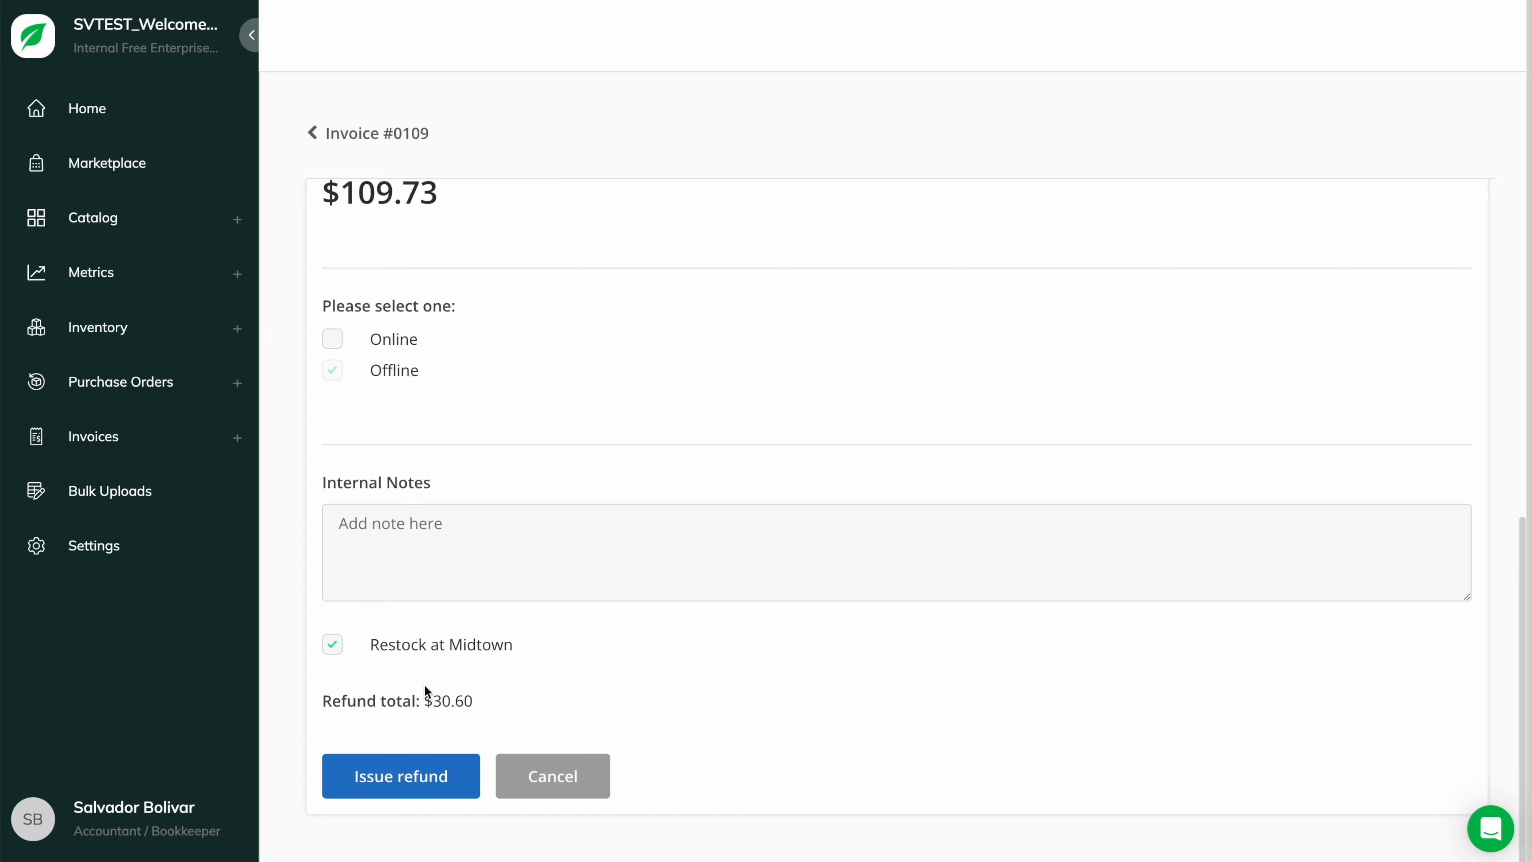
{"action": "left_click", "coordinate": [338, 649]}
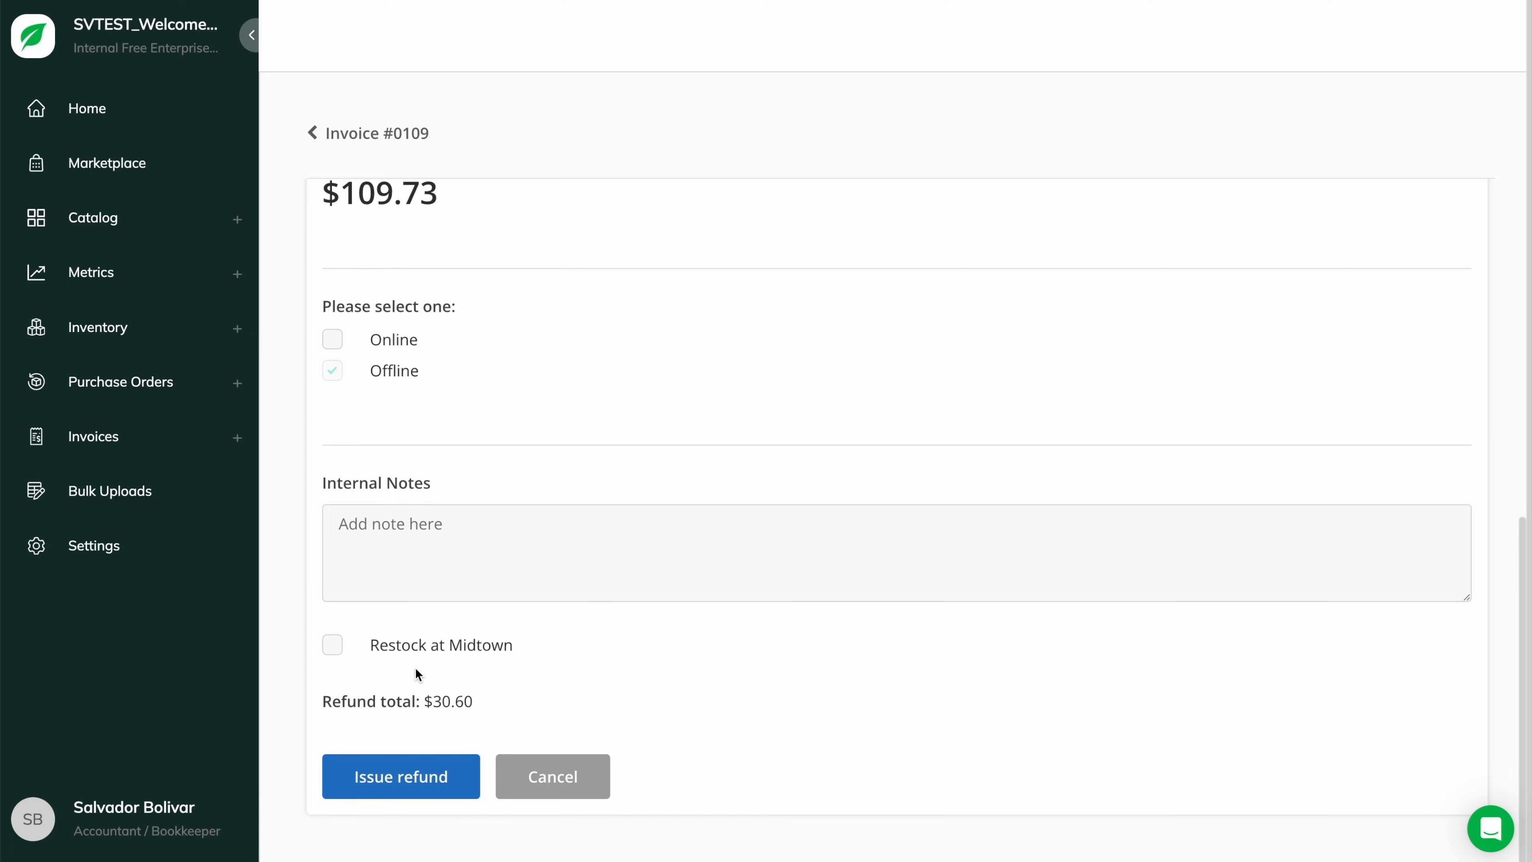
{"action": "left_click", "coordinate": [420, 784]}
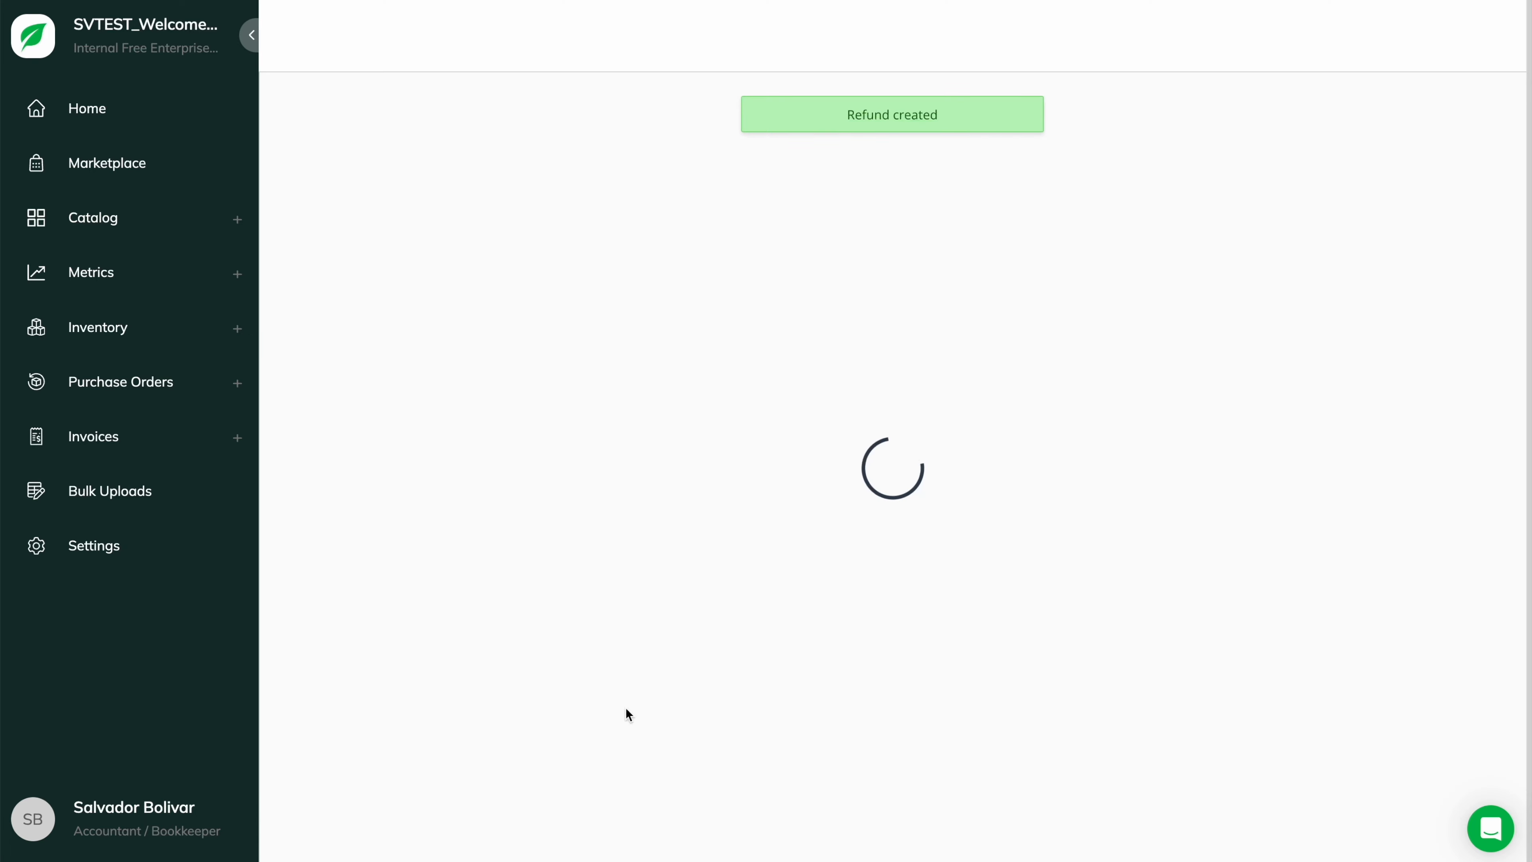
{"action": "left_click", "coordinate": [1494, 124]}
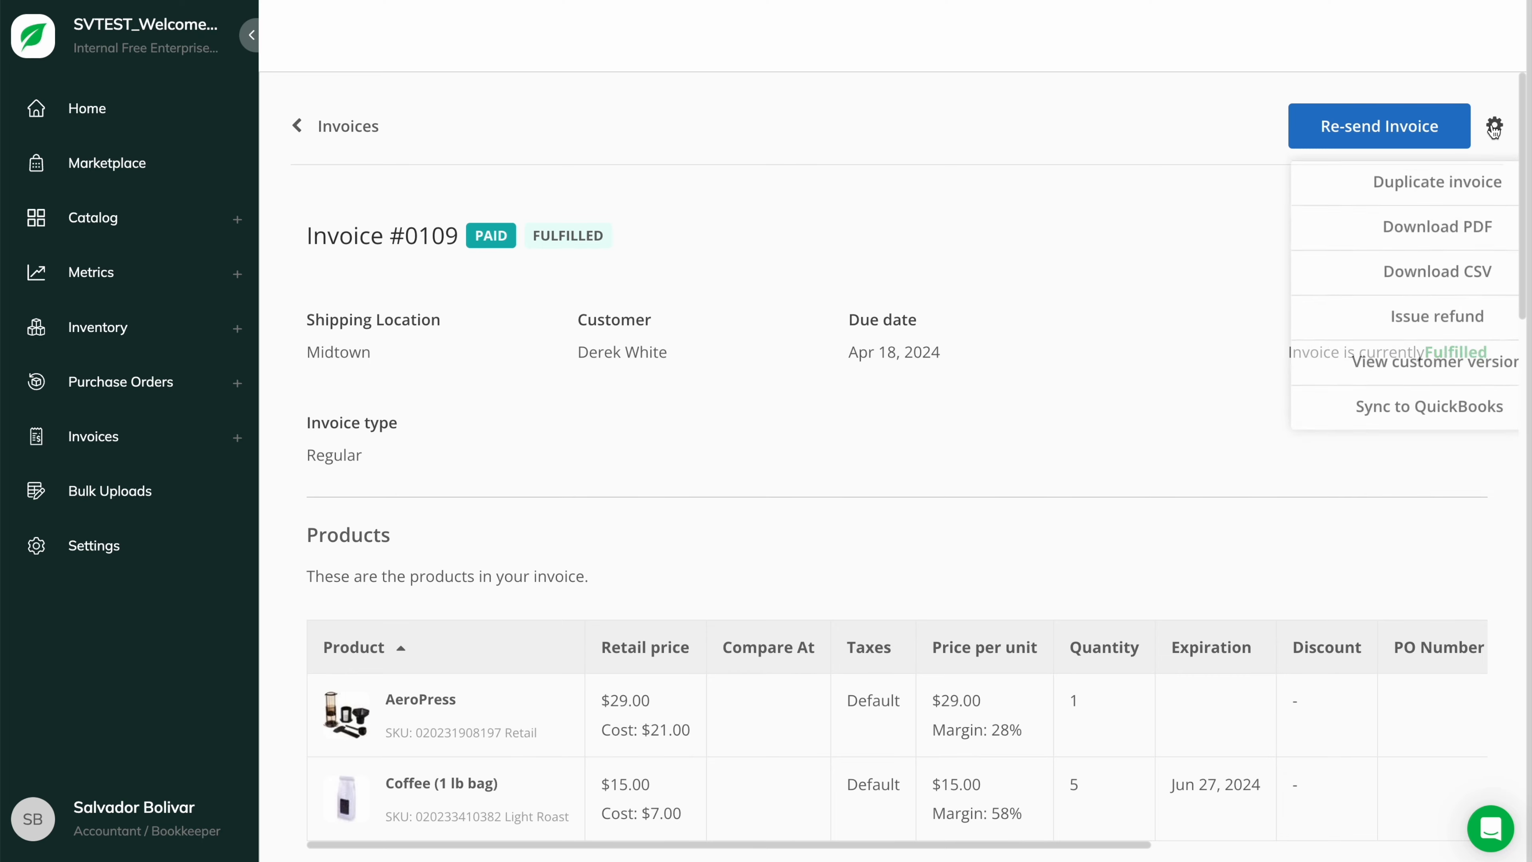
{"action": "left_click", "coordinate": [1389, 308]}
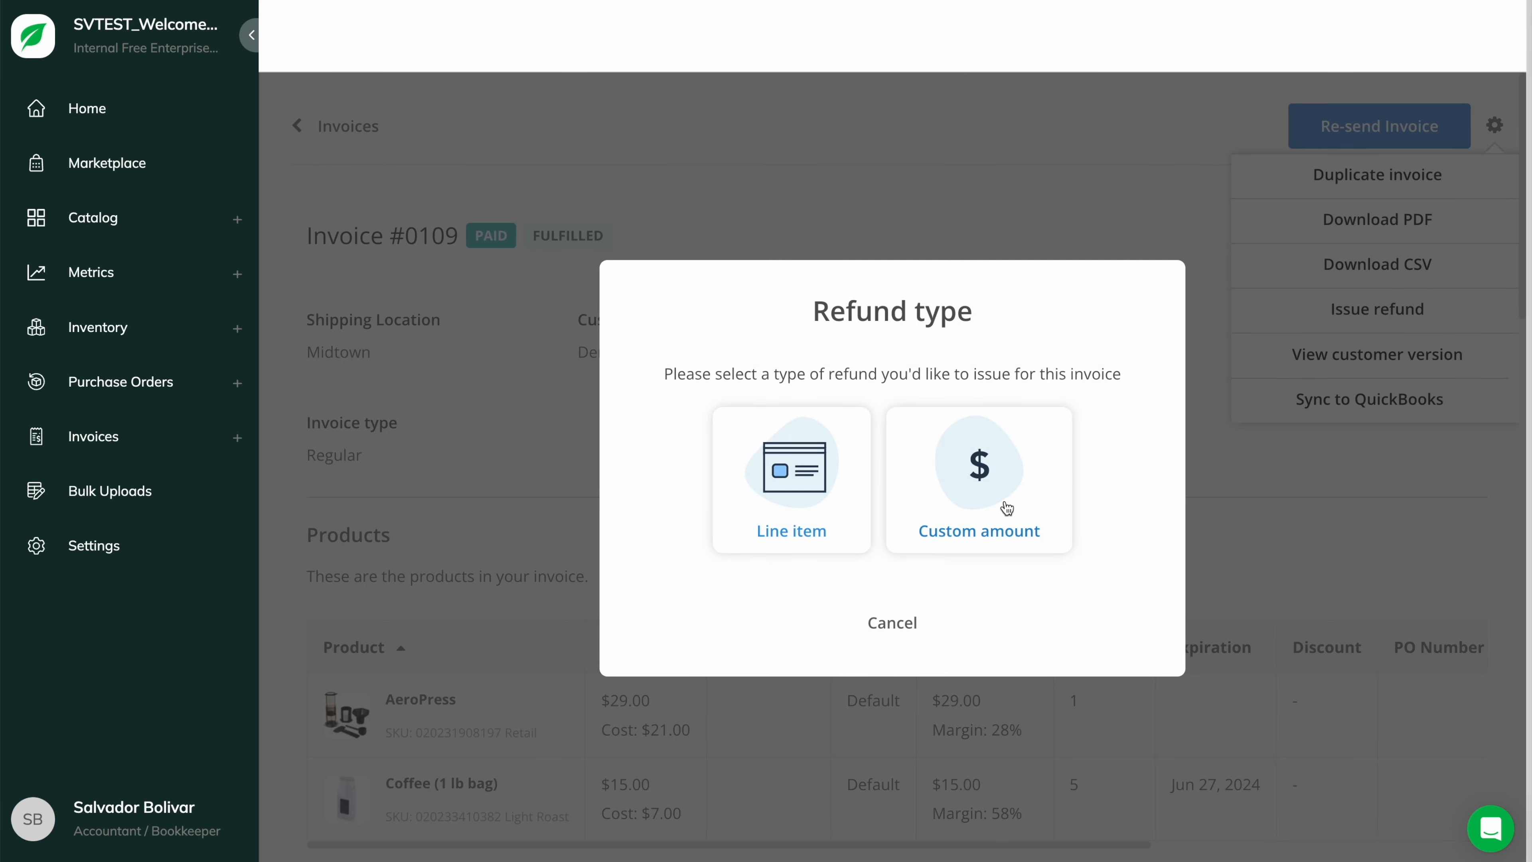